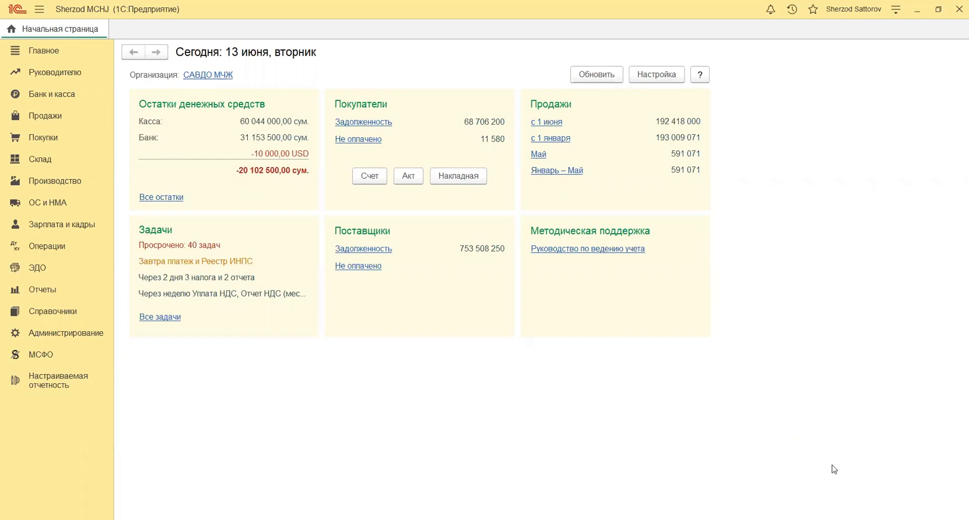
Step: Create a new sales document of type "Товары, услуги, комиссия" from the sales documents list and dismiss its messages
left_click(61, 124)
left_click(168, 124)
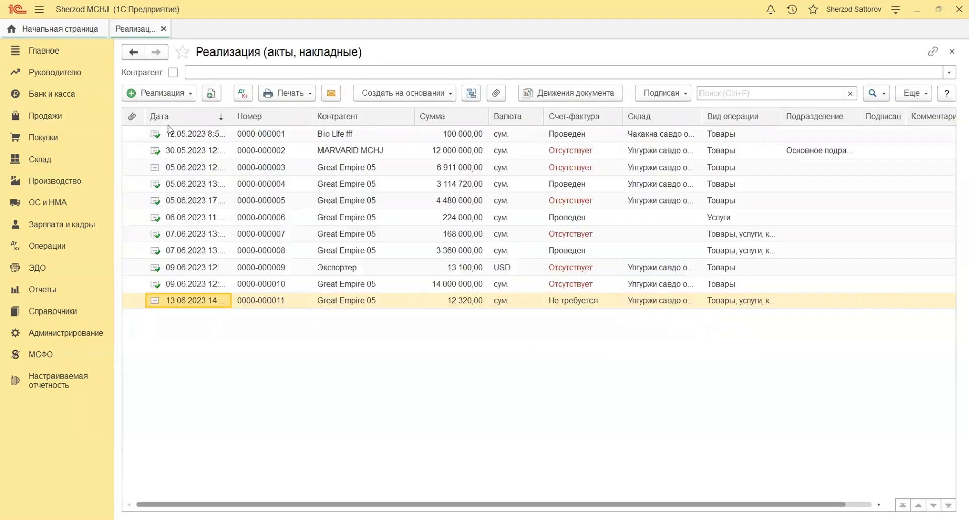
left_click(175, 185)
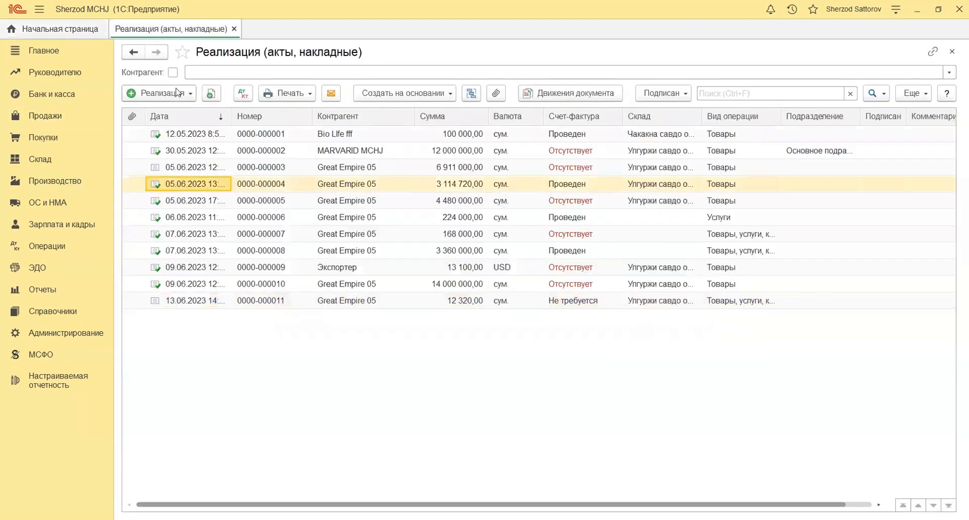
left_click(177, 92)
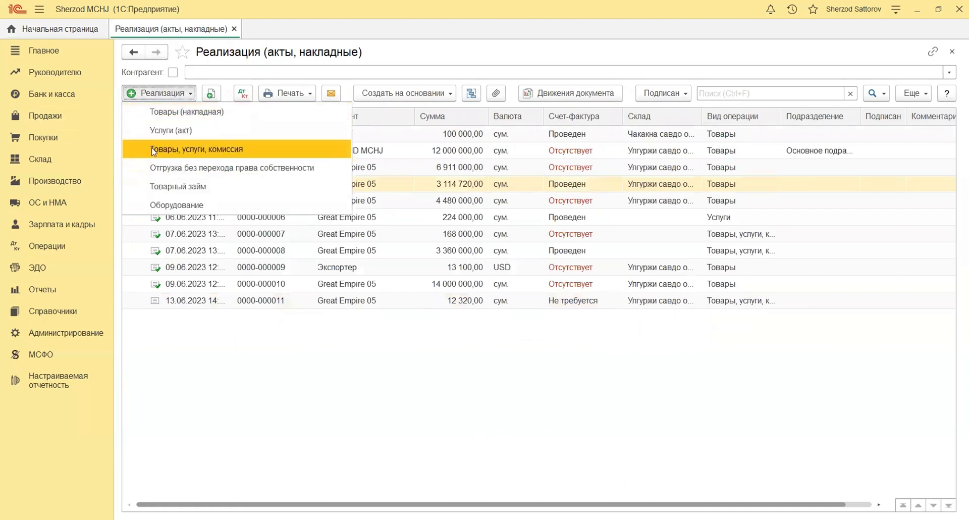
left_click(219, 150)
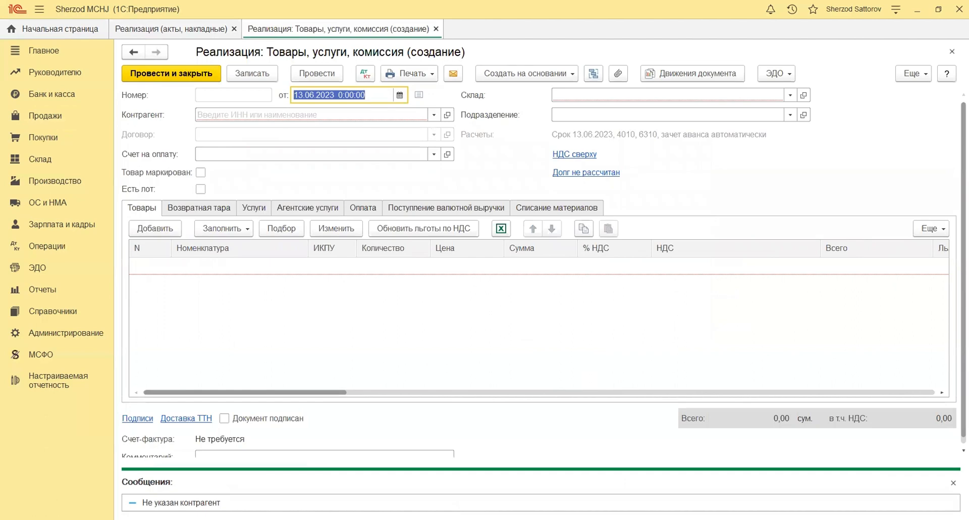
left_click(951, 487)
left_click(520, 293)
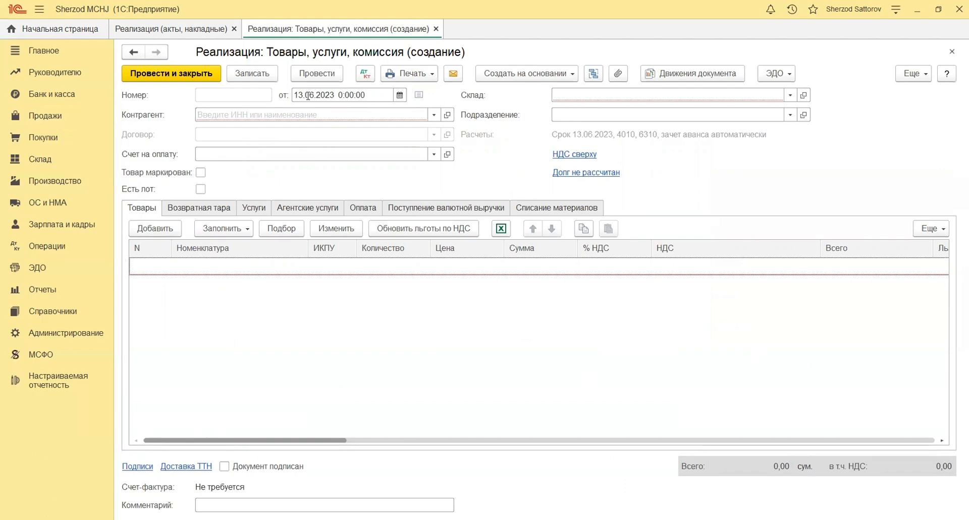
Step: Set the sales document's warehouse to Улгуржи савдо омбори
left_click(565, 98)
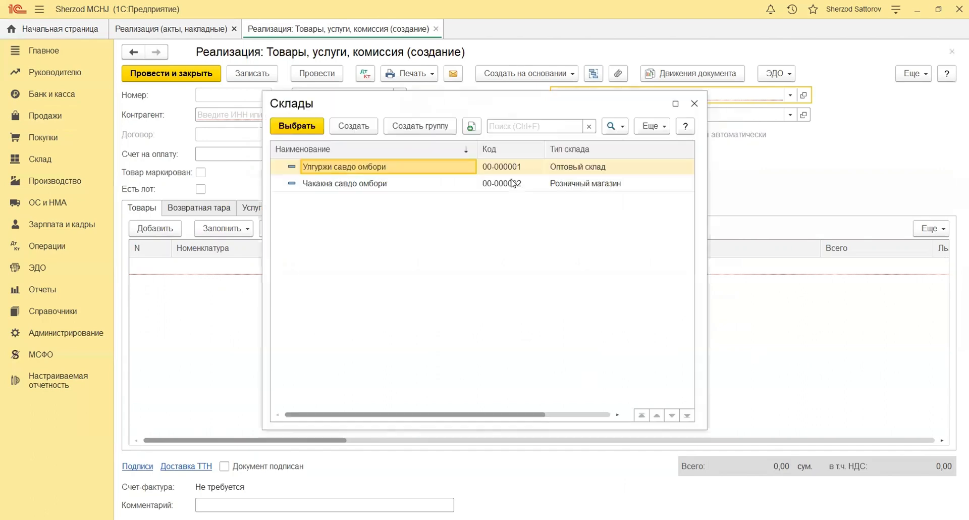
left_click(523, 167)
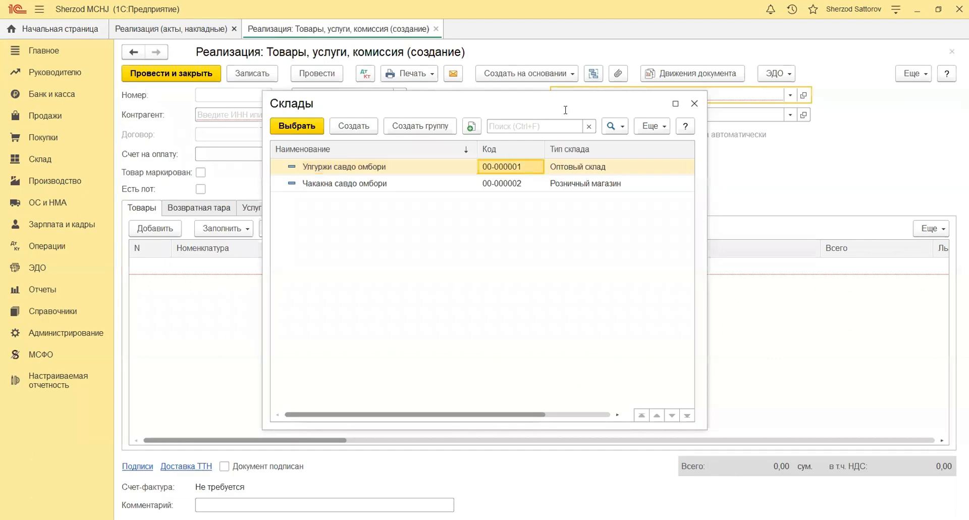
key("Return")
Step: Look through the full list of departments available for the document and close it without choosing one
left_click(565, 112)
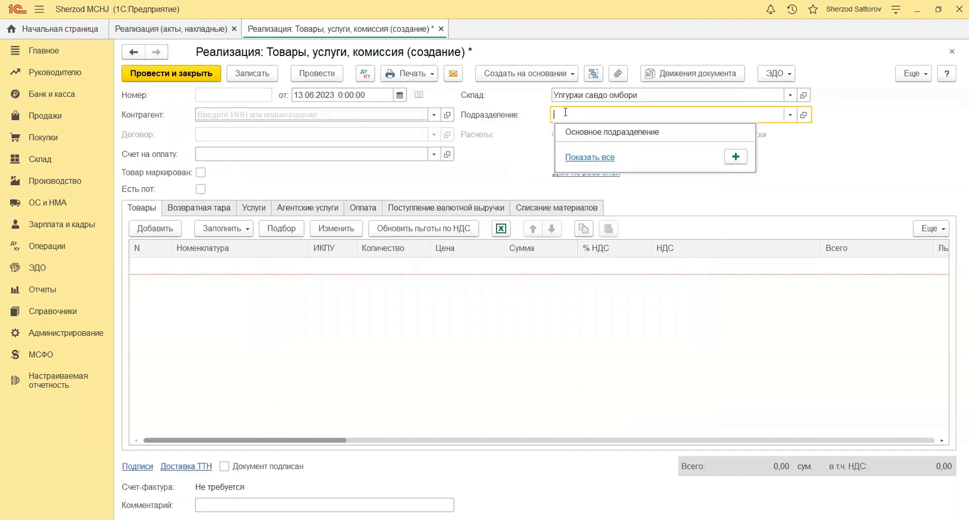
left_click(569, 159)
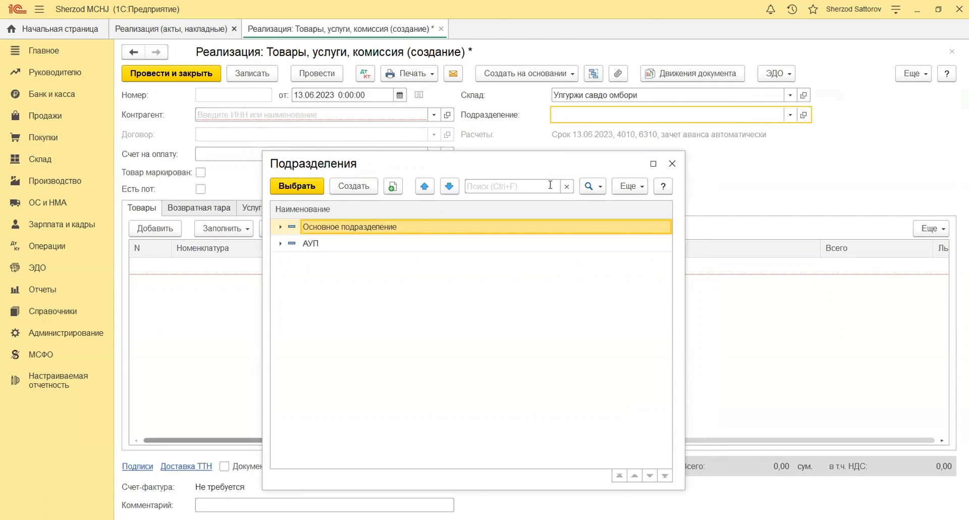
left_click(671, 163)
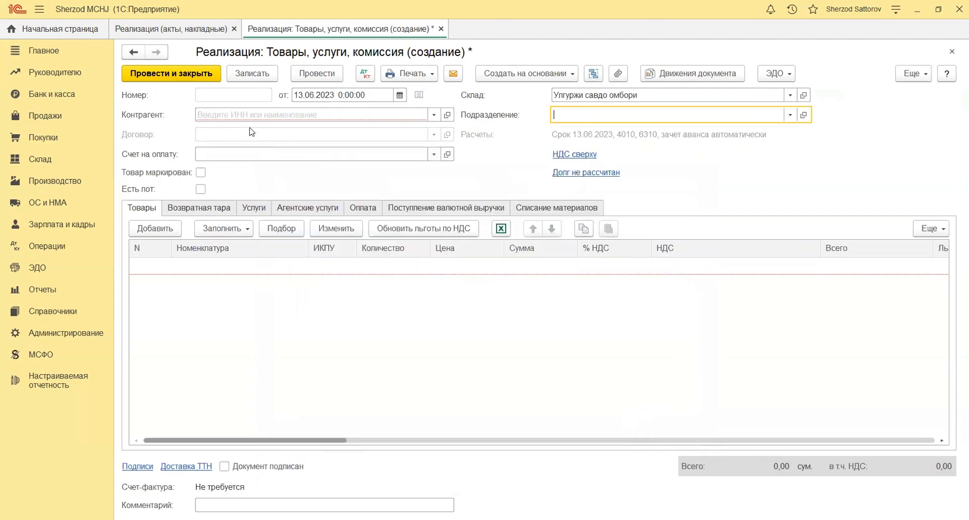
Step: Set the counterparty to Great Empire 05, first from the full list and again by searching its tax ID
left_click(240, 114)
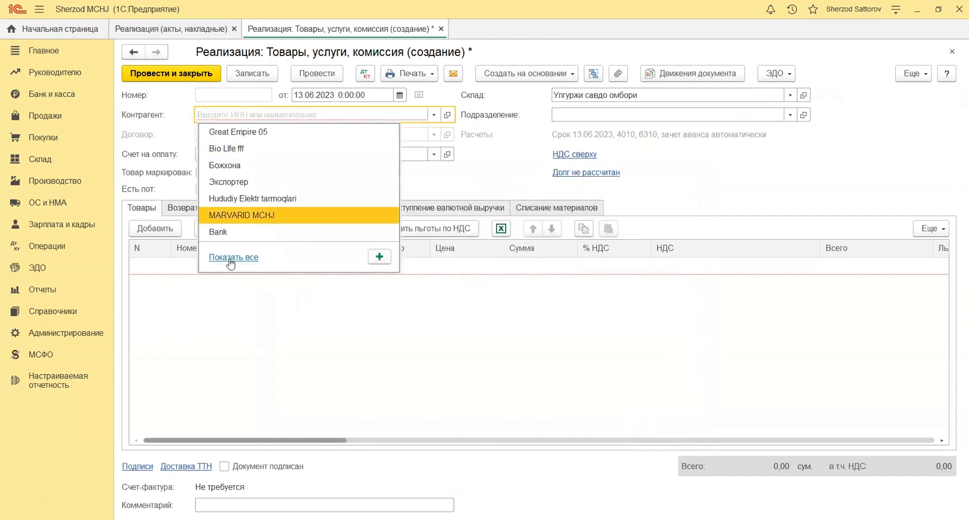
left_click(230, 258)
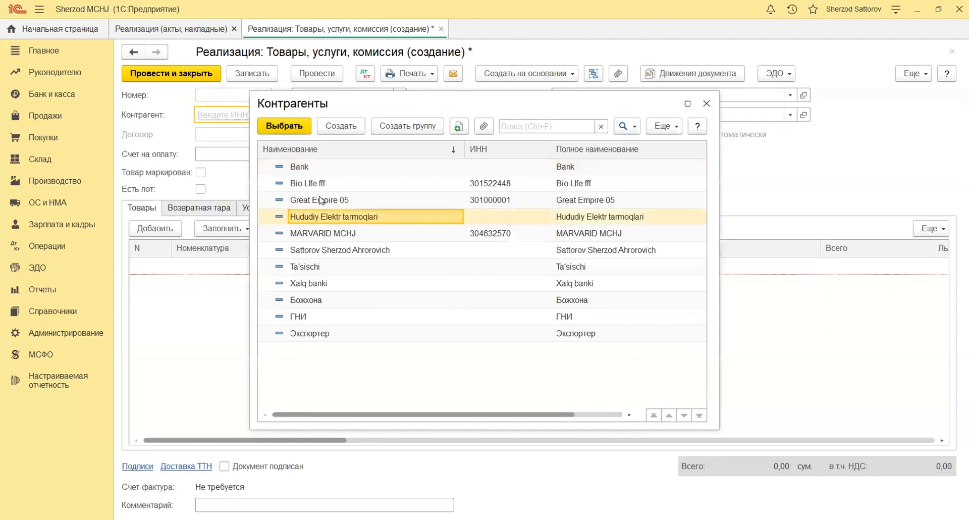
double_click(321, 200)
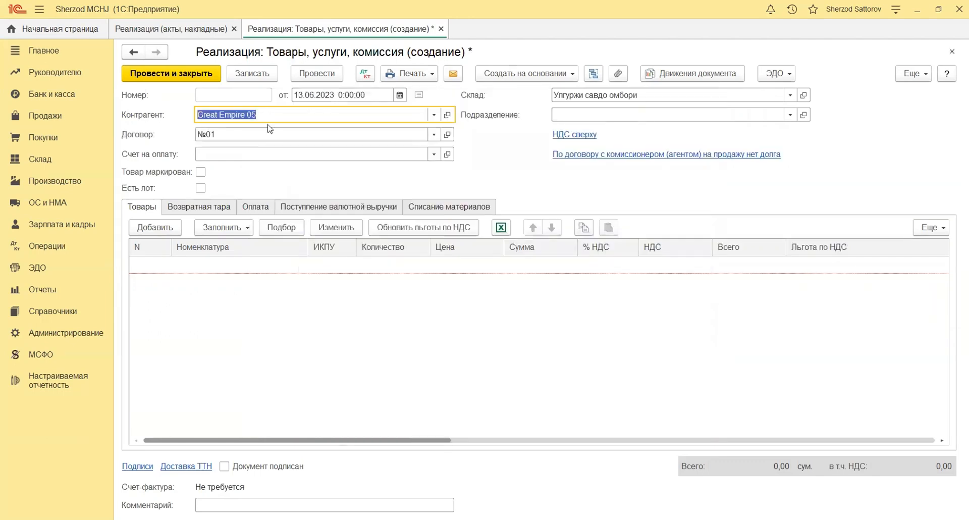
type("301")
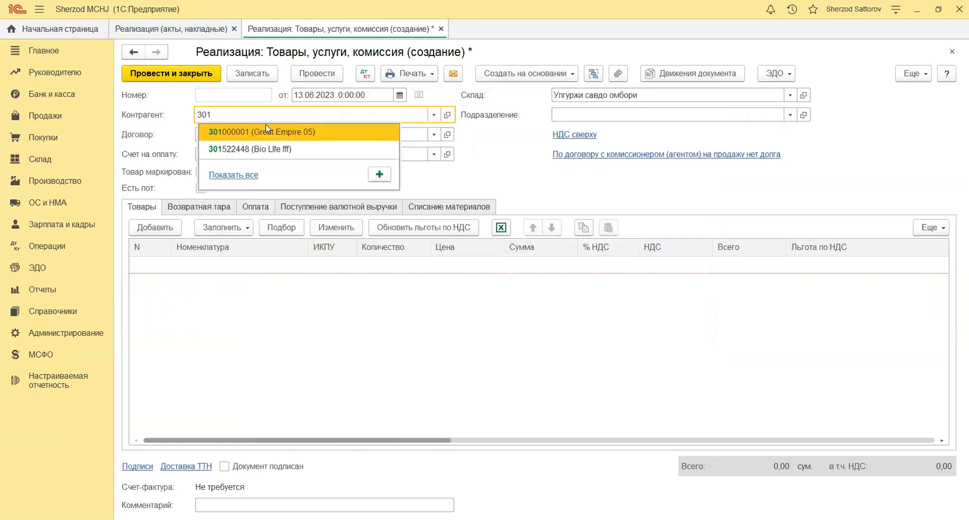
left_click(266, 131)
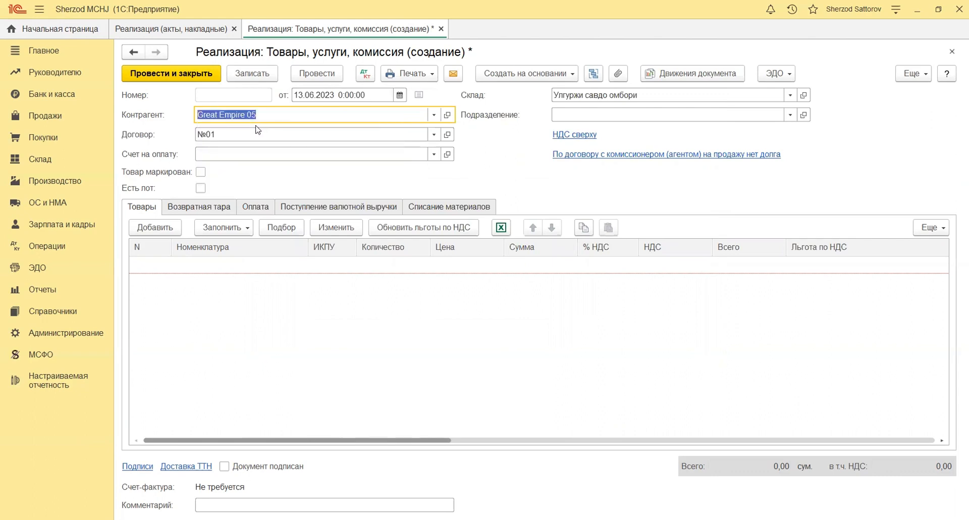
Step: Create a new contract for the counterparty with the contract type "С комиссионером (агентом) на продажу"
left_click(208, 134)
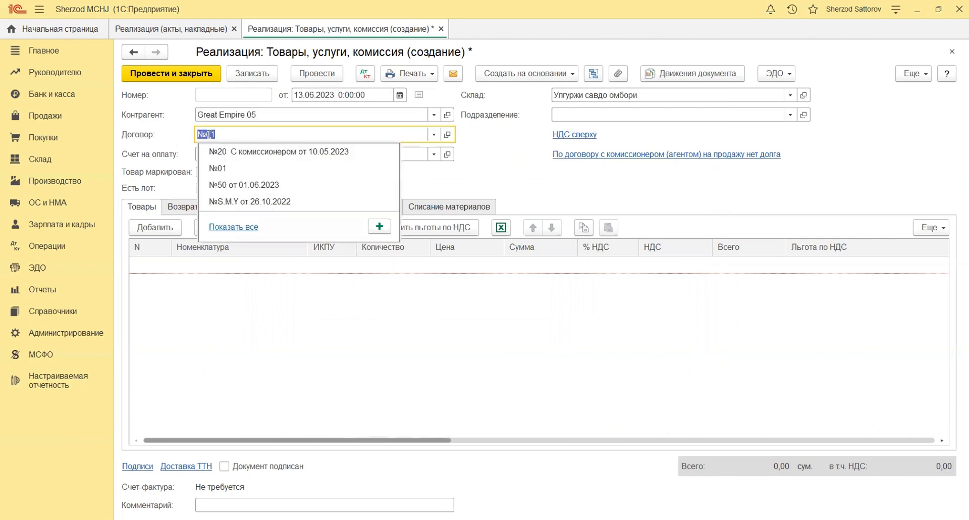
left_click(256, 227)
left_click(313, 184)
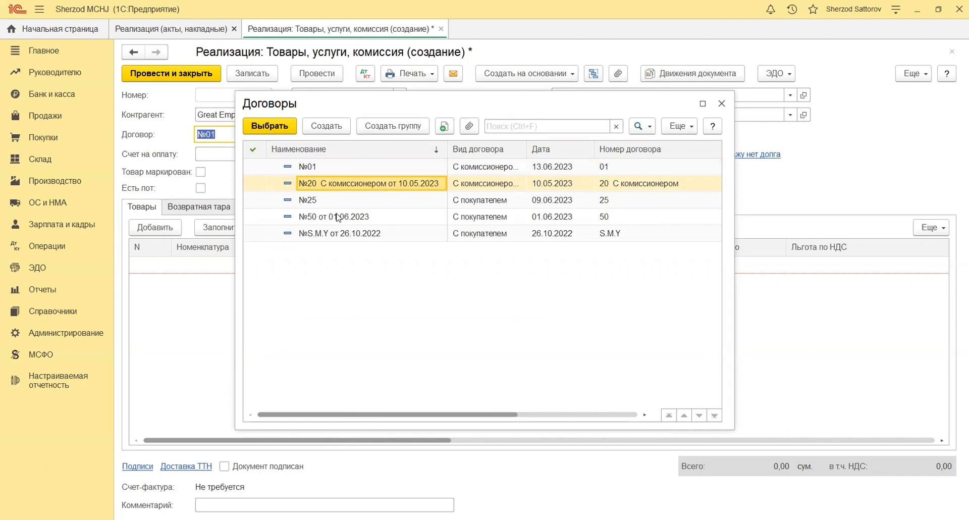
left_click(339, 127)
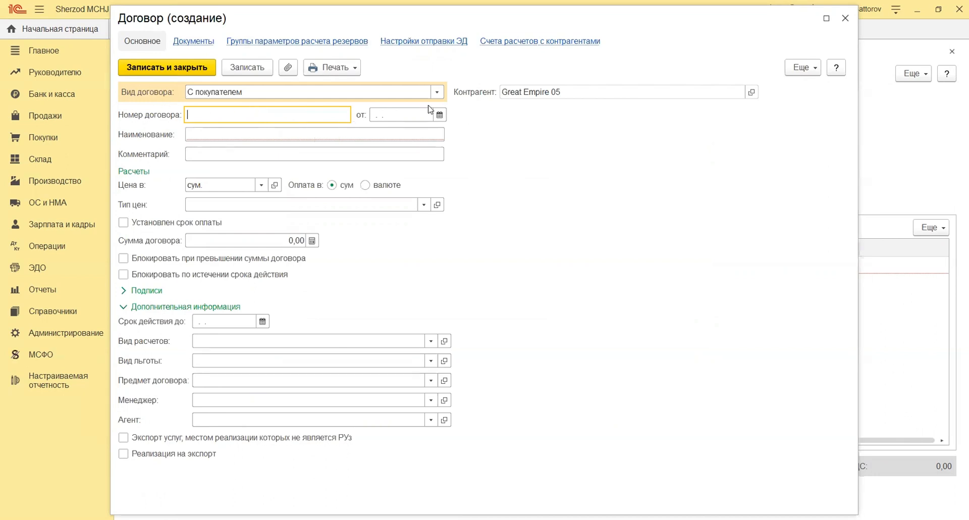
left_click(437, 92)
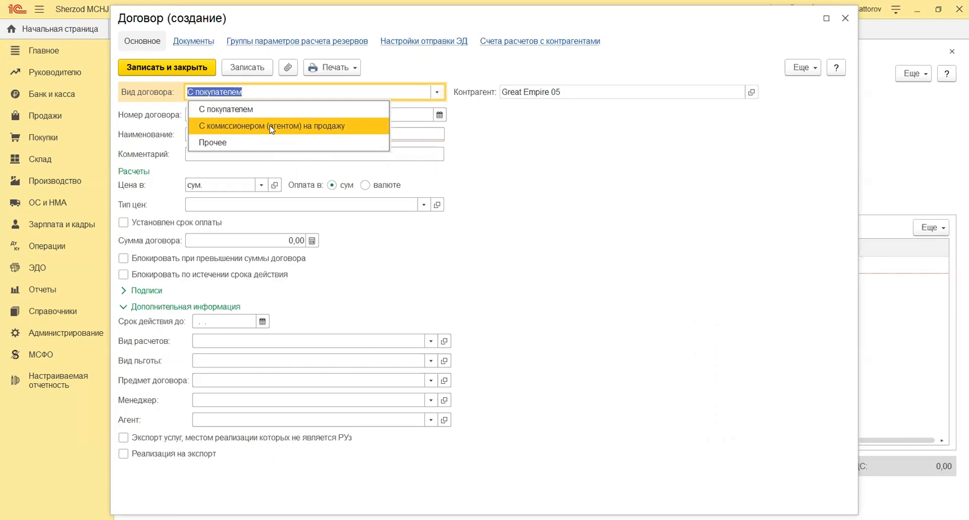
left_click(271, 126)
Step: Give the contract number 20, date 15.05.2023 and name "№20 от 15.05.2023 С комиссионером", and open the commission fee's calculation method choices
left_click(243, 123)
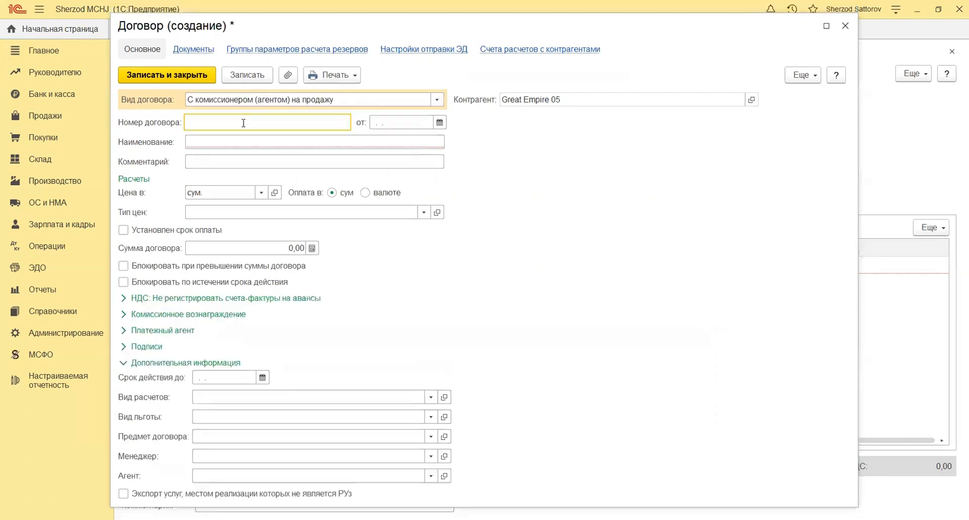
type("20")
left_click(391, 123)
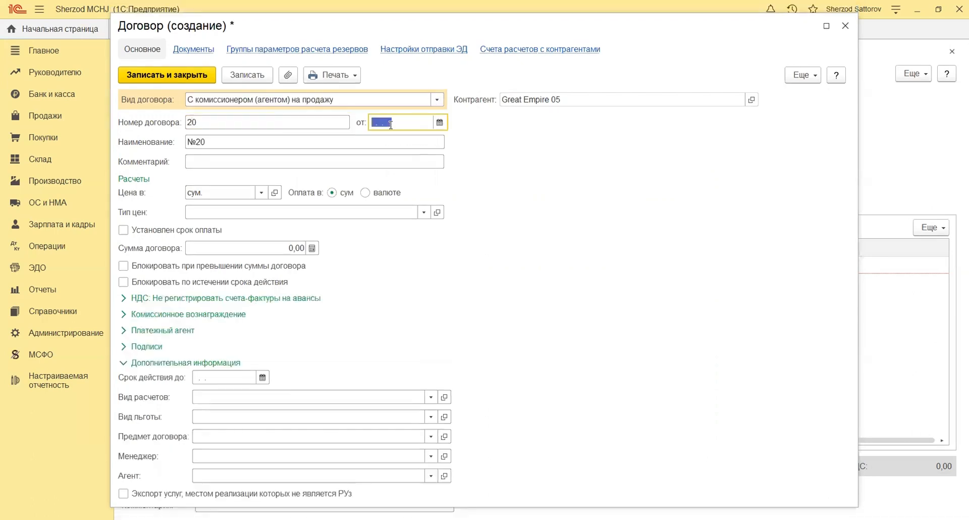
type("15")
key("Tab")
left_click(231, 141)
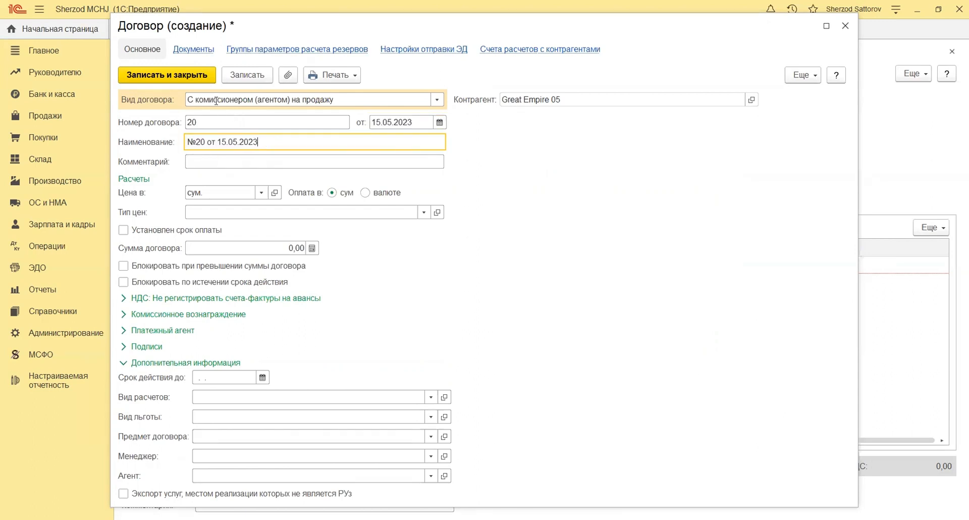
type("С комиссионером")
left_click(152, 313)
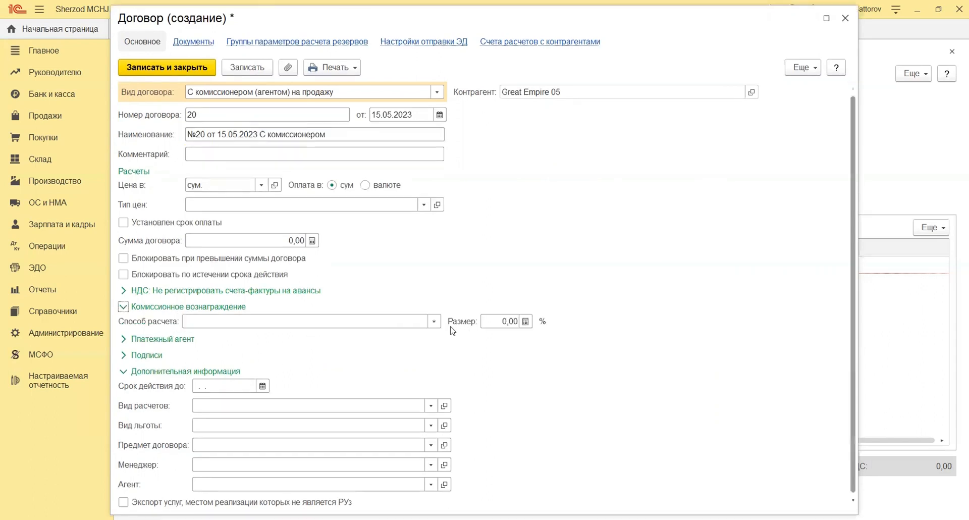
left_click(433, 321)
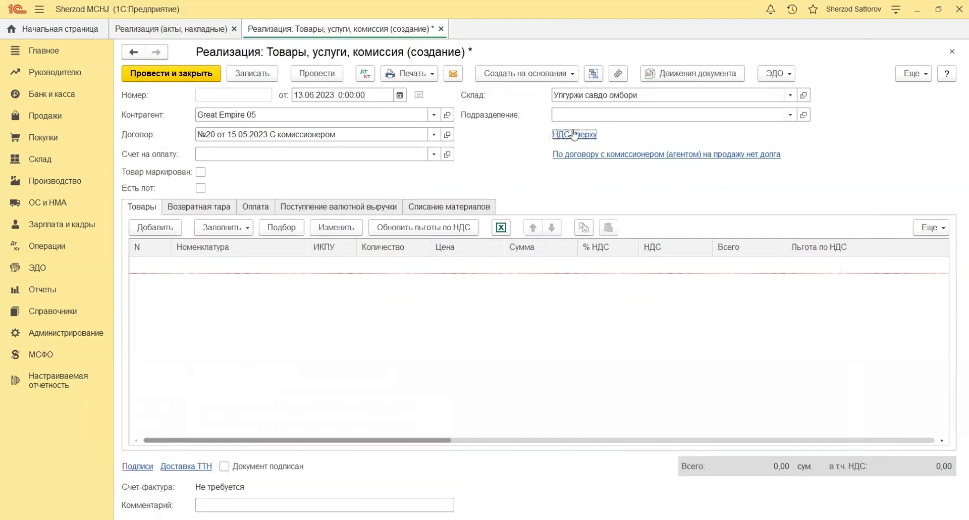
Step: Review the available price types and VAT options in the document's price settings, keeping "НДС сверху" and no price type
left_click(574, 136)
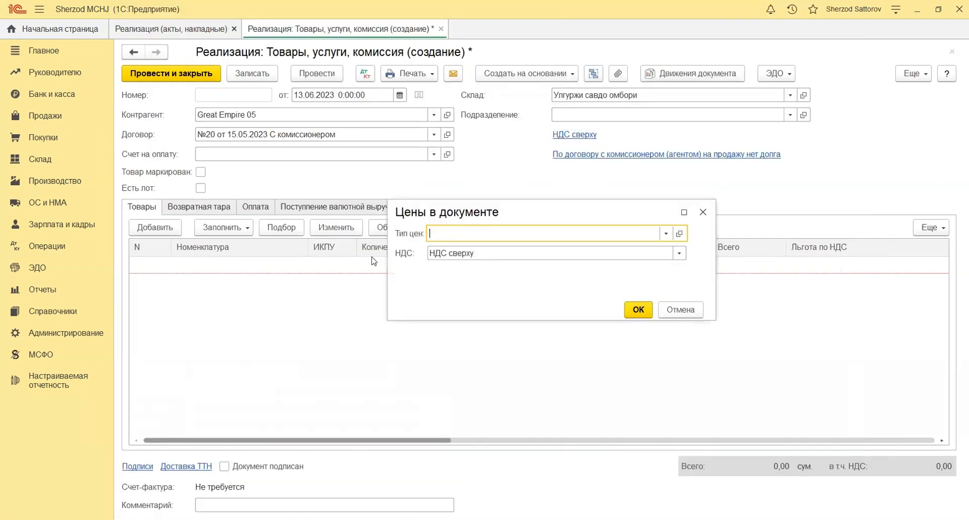
left_click(666, 233)
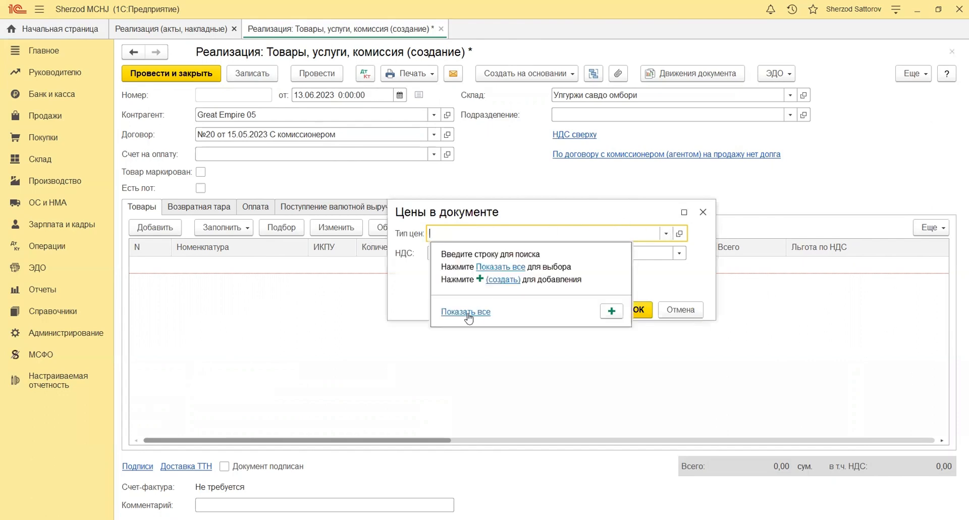
left_click(466, 312)
left_click(444, 222)
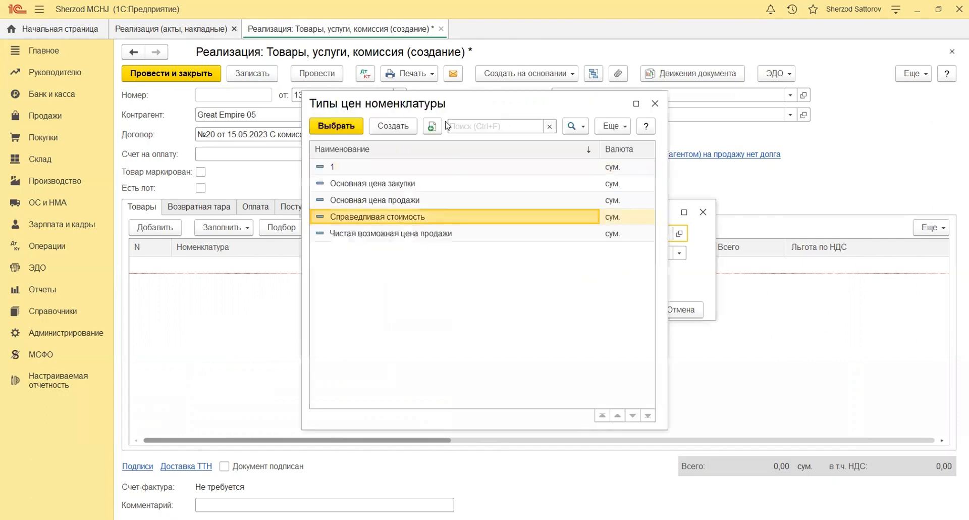
left_click(656, 108)
left_click(534, 250)
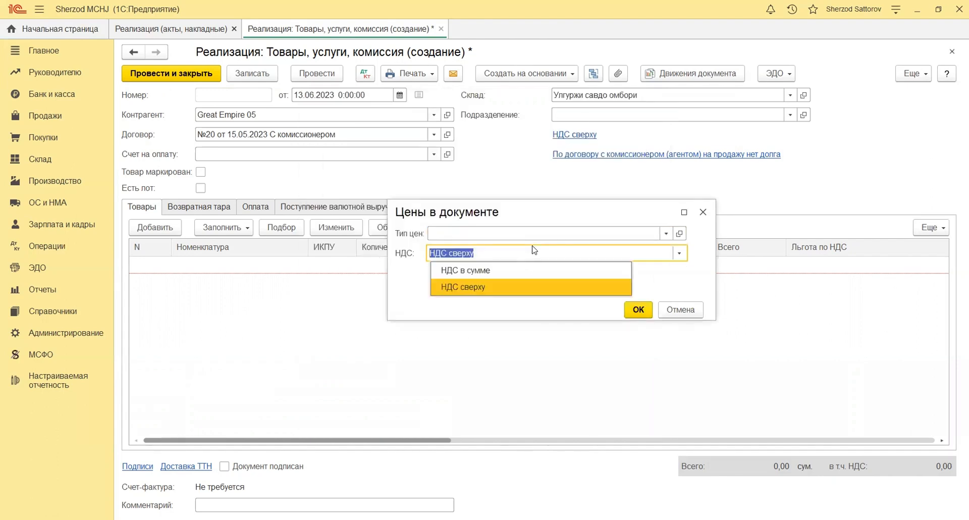
left_click(678, 277)
left_click(641, 305)
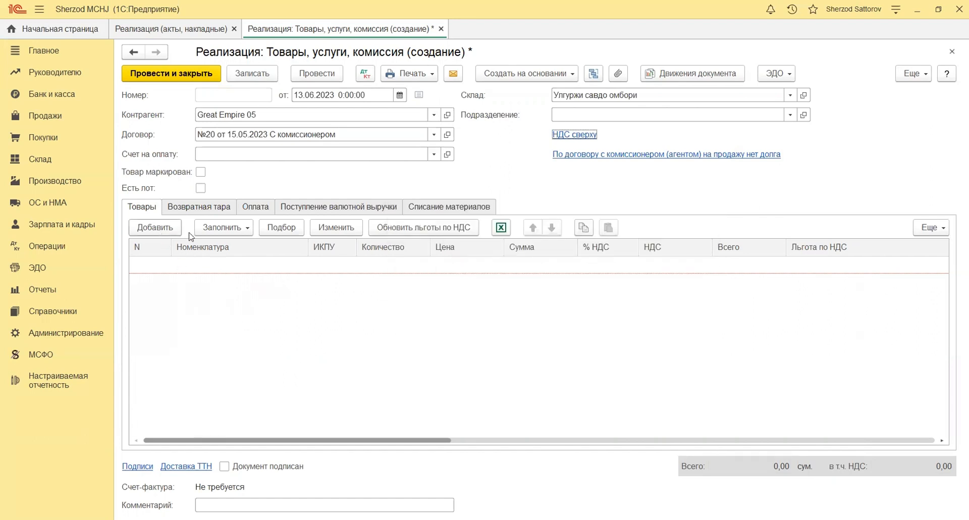
Step: Pick 10 kg of Банан from the stock items and transfer it to the document's goods table
left_click(278, 228)
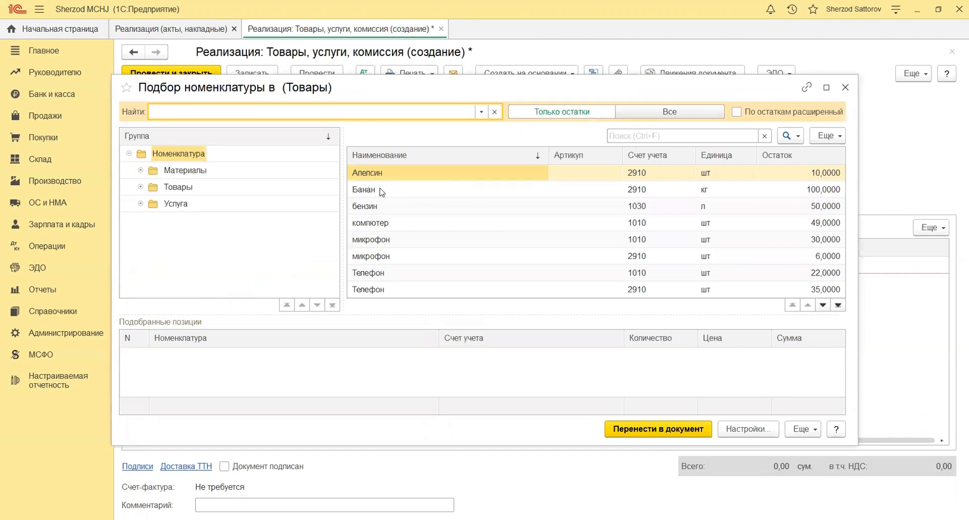
double_click(379, 190)
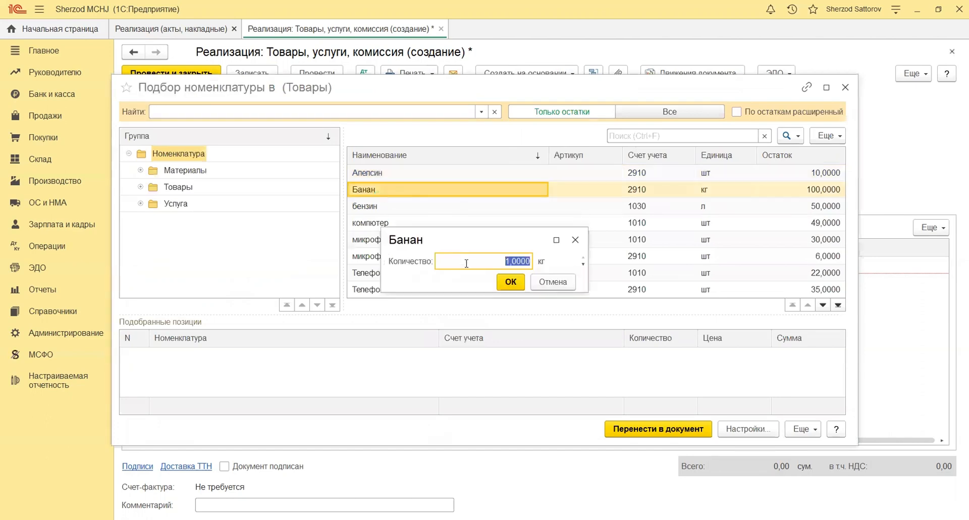
type("10")
left_click(511, 282)
left_click(640, 430)
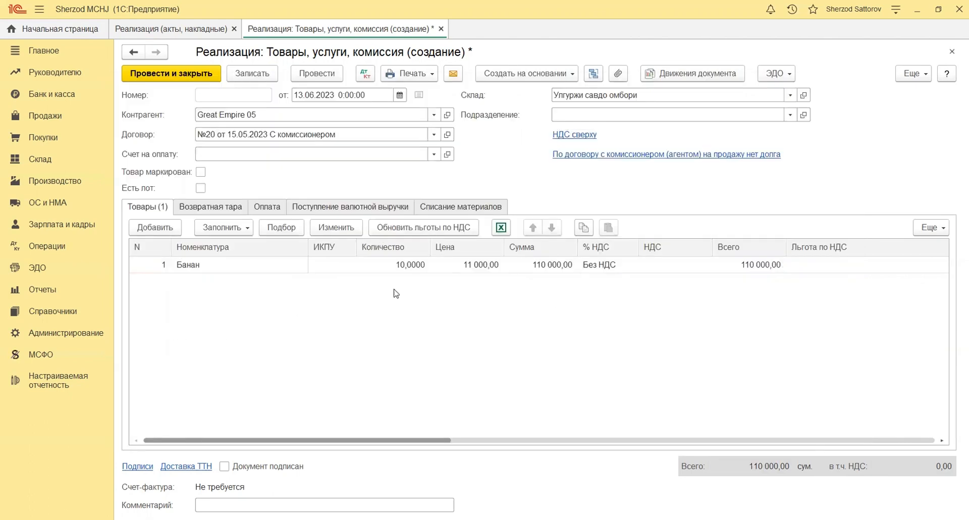
Step: Set the Банан row's price to 15 000 and its VAT rate to 12%
left_click(448, 271)
left_click(448, 271)
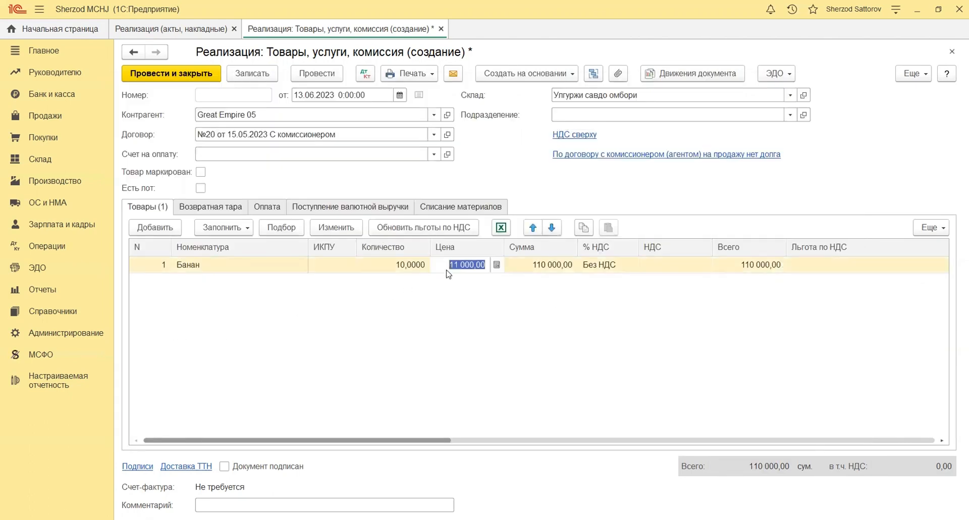
type("15000")
key("Tab")
left_click(594, 267)
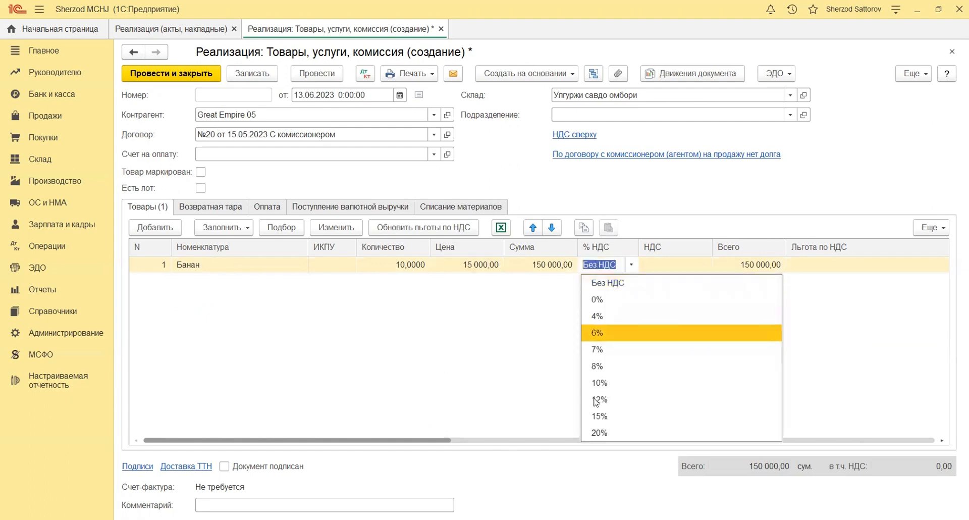
left_click(597, 401)
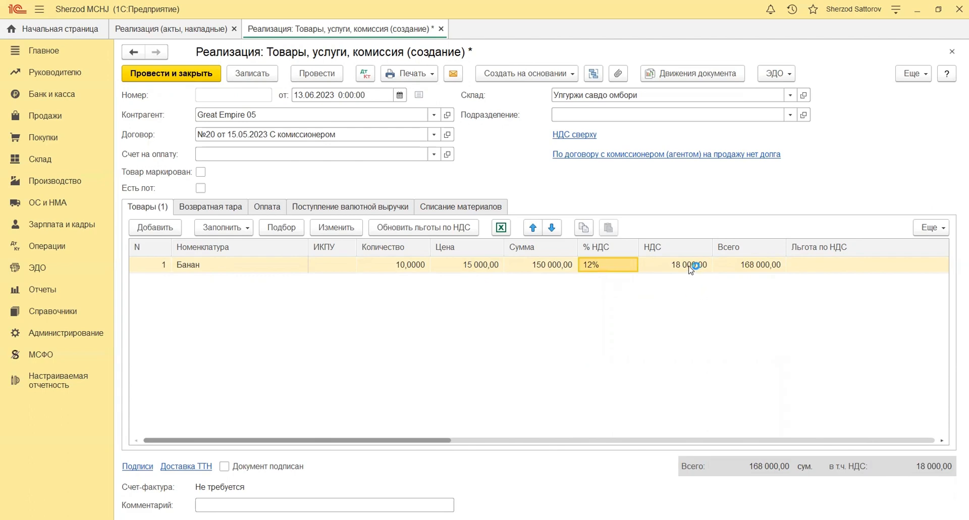
Step: Choose 2960.1 (Товары, переданные на комиссию) from the chart of accounts as the Банан row's transfer account
left_click(454, 442)
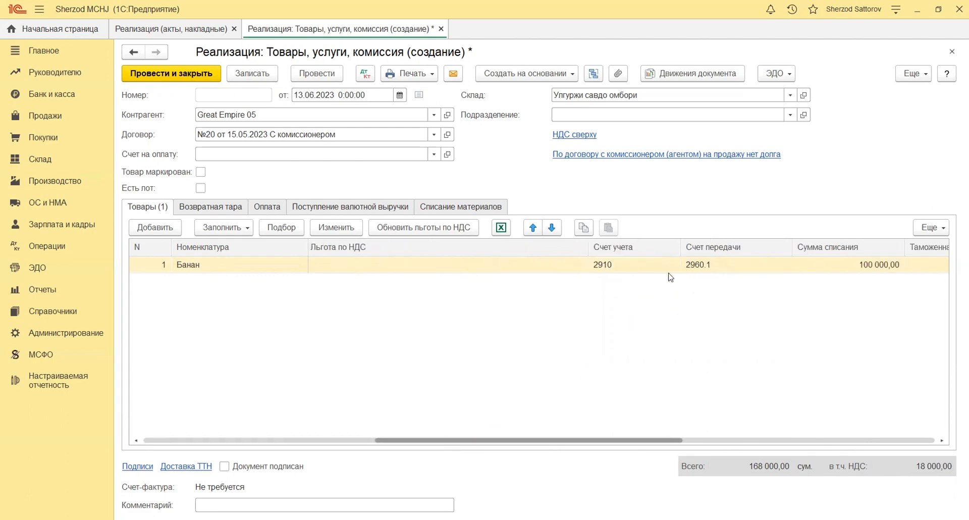
left_click(700, 269)
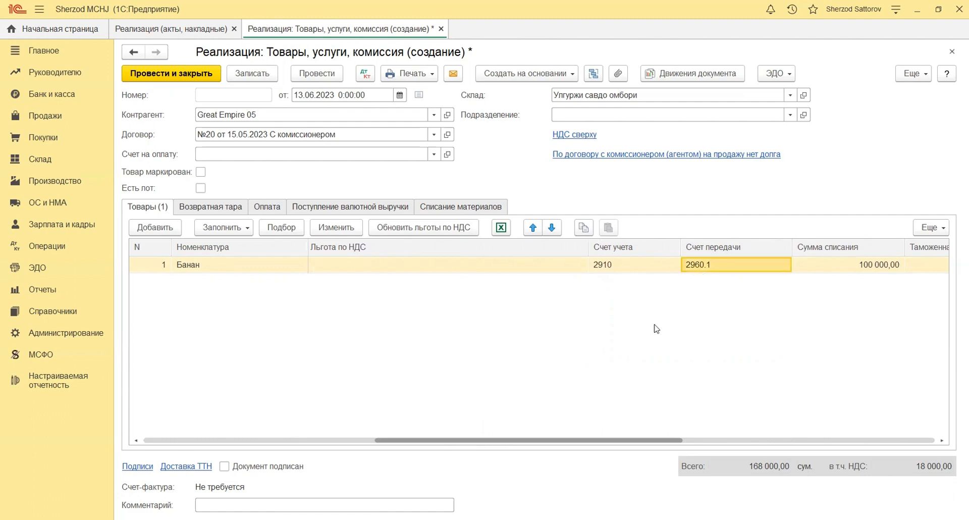
left_click(697, 410)
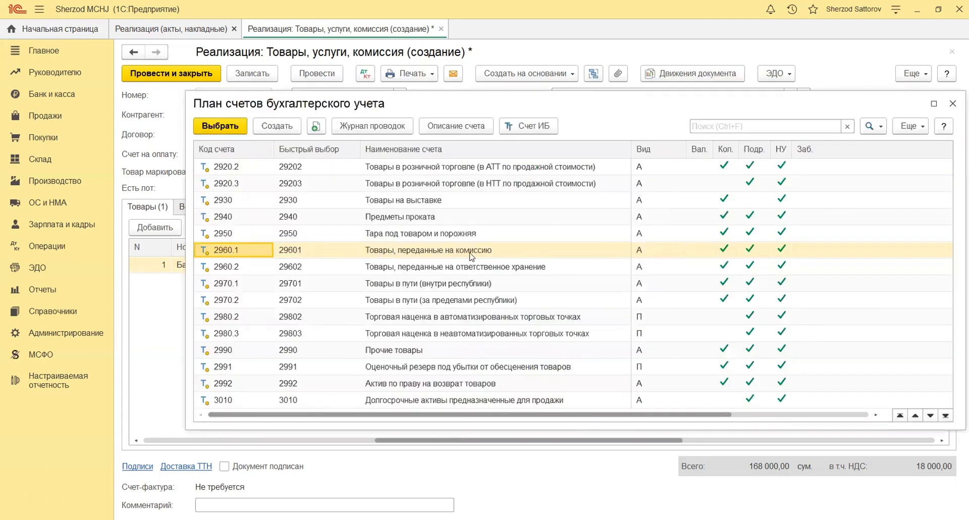
double_click(470, 255)
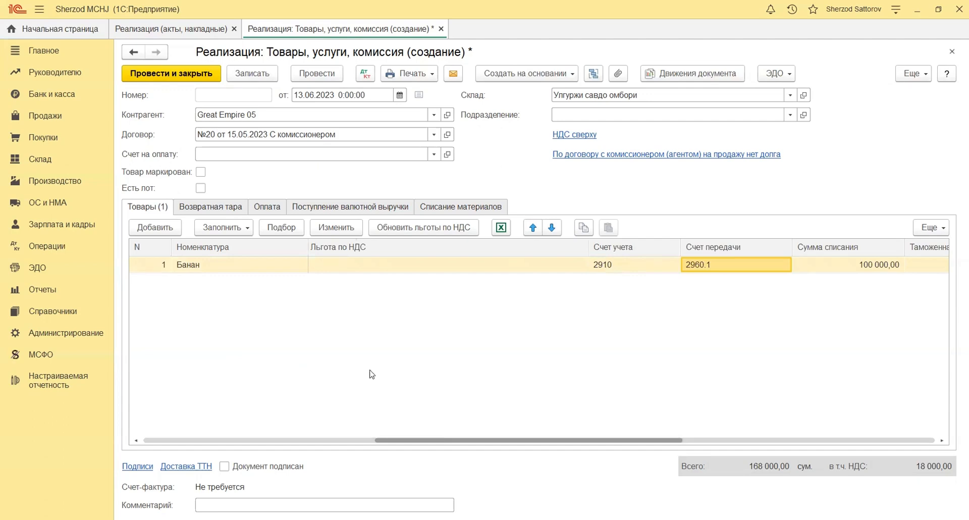
Step: Save and post the sales document, review its accounting entries, and close it along with the sales list
left_click(271, 76)
left_click(306, 73)
left_click(365, 74)
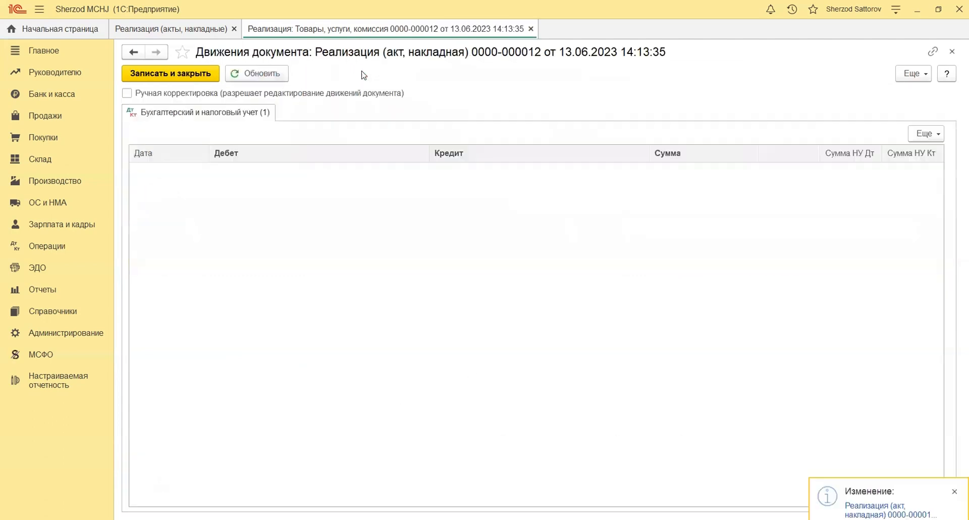
left_click(254, 202)
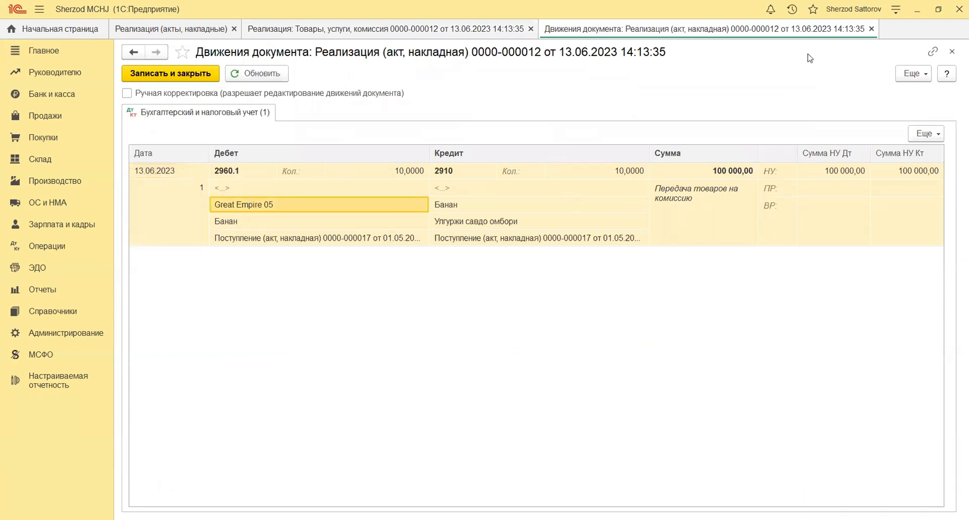
left_click(952, 51)
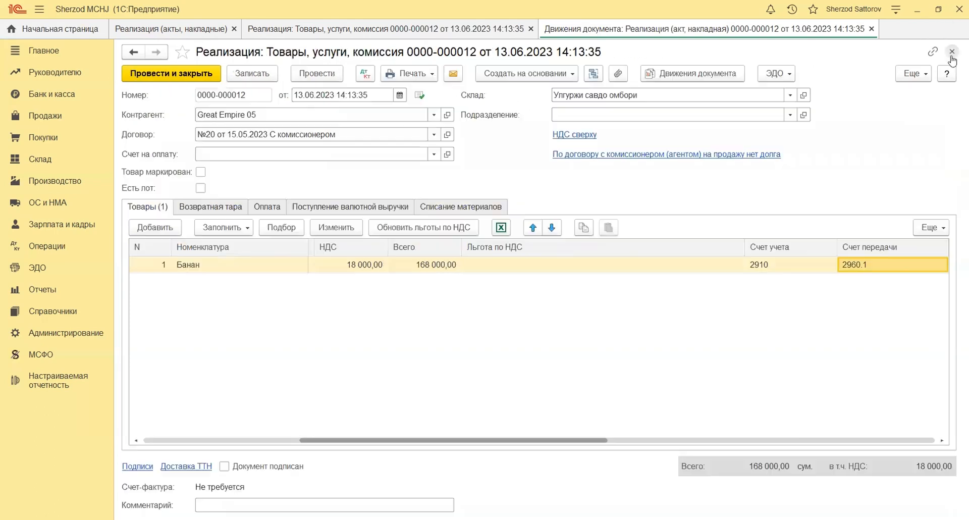
left_click(952, 52)
left_click(952, 51)
Step: Create a new commission agent's sales report in Отчеты комиссионеров о продажах
left_click(45, 116)
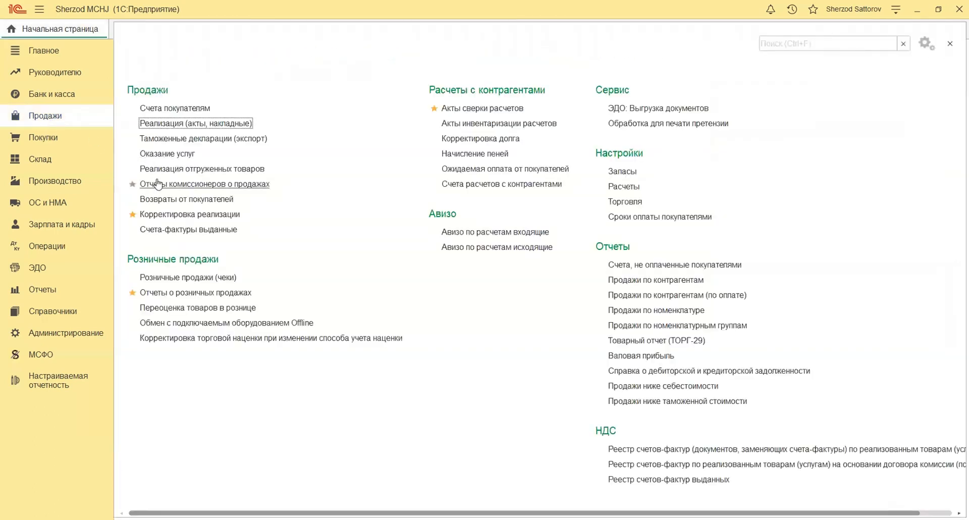
left_click(168, 184)
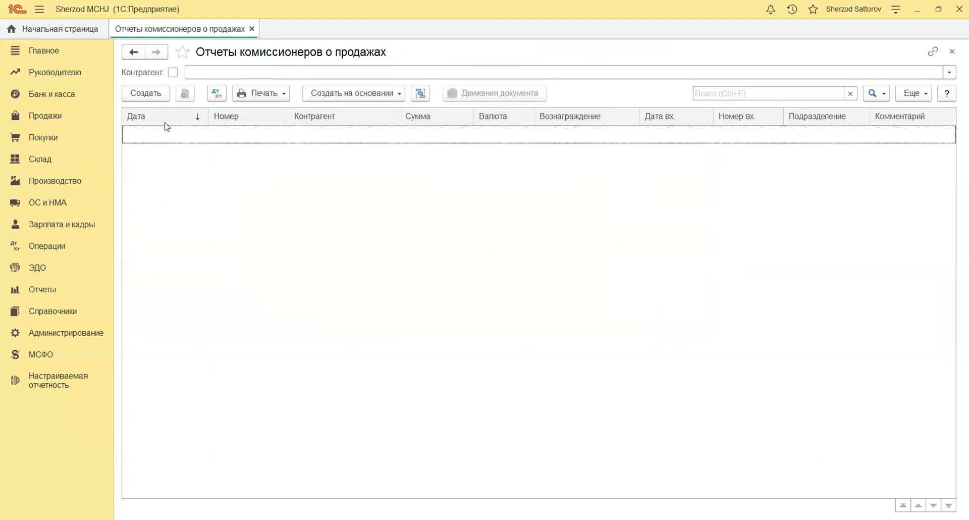
left_click(158, 98)
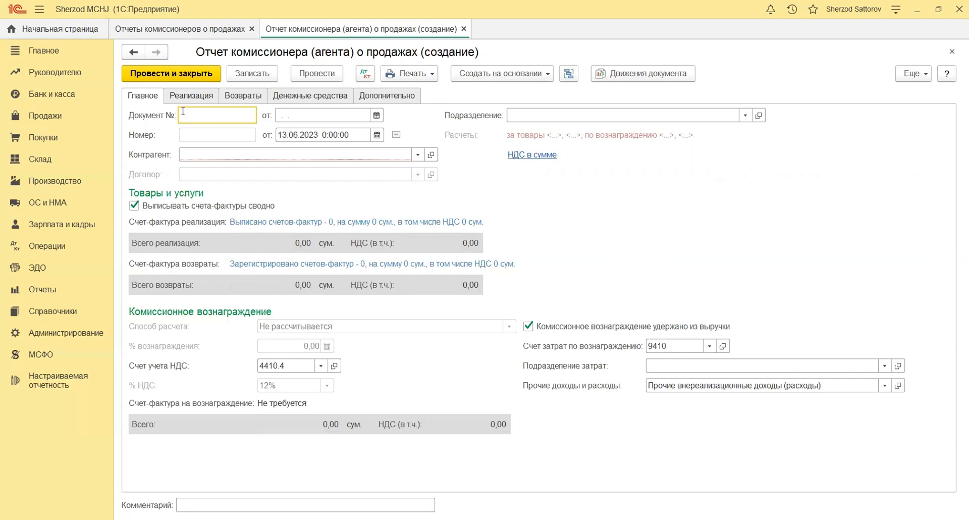
Step: Give the report incoming document number 05 and date 13.06.2023, leaving the department empty
type("05")
left_click(287, 115)
type("13.06.20")
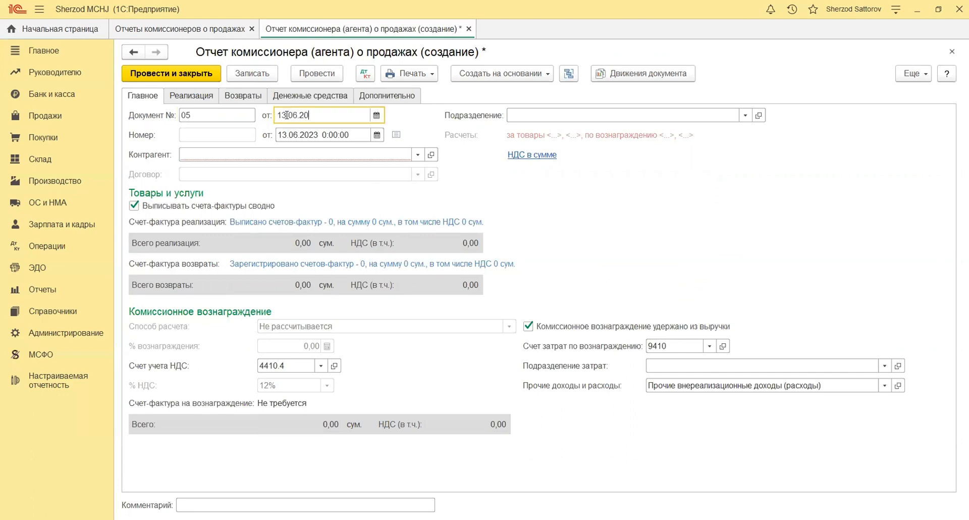
type("23")
key("Tab")
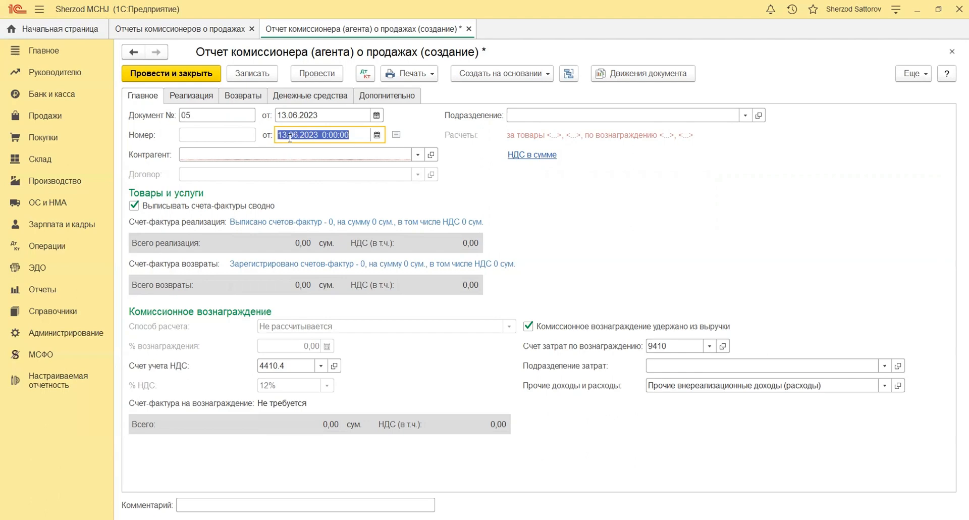
key("Tab")
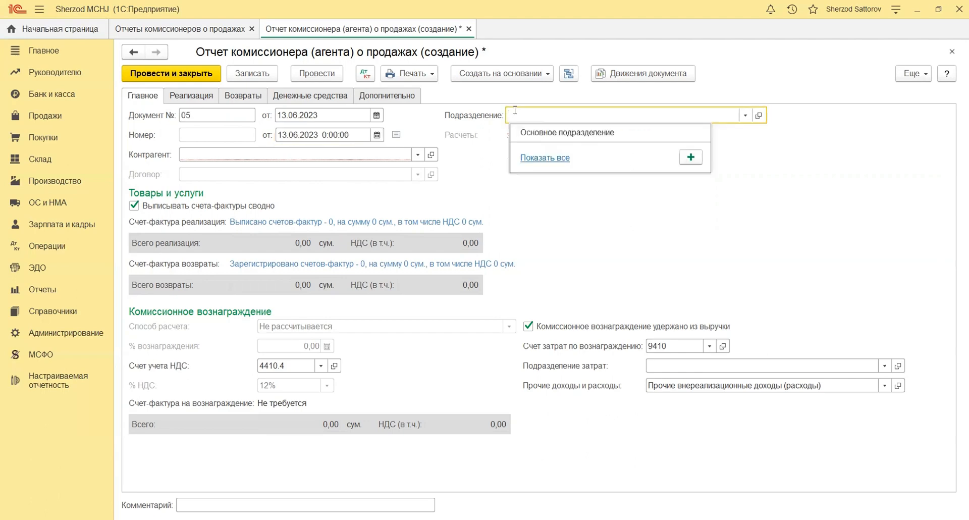
left_click(479, 136)
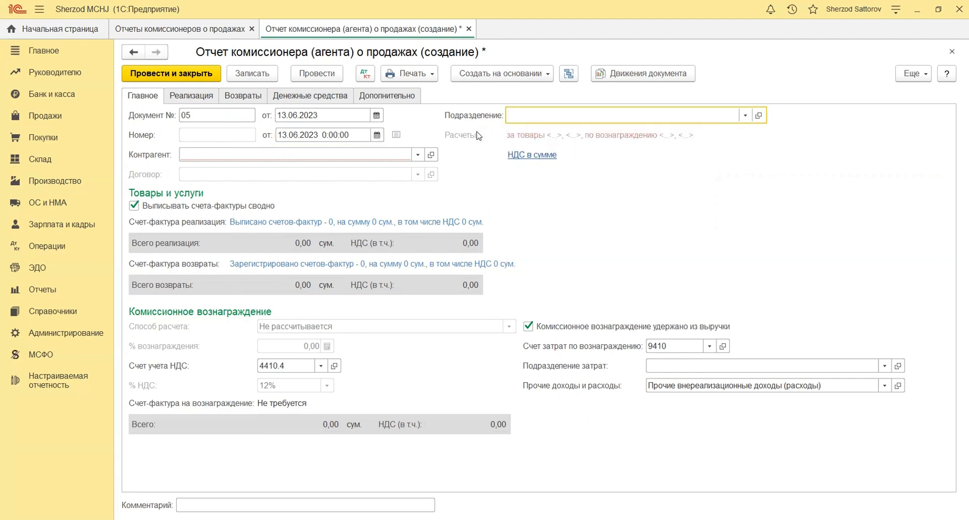
Step: Choose Great Empire 05 as the report's counterparty and "№20 от 15.05.2023 С комиссионером" as its contract
left_click(283, 153)
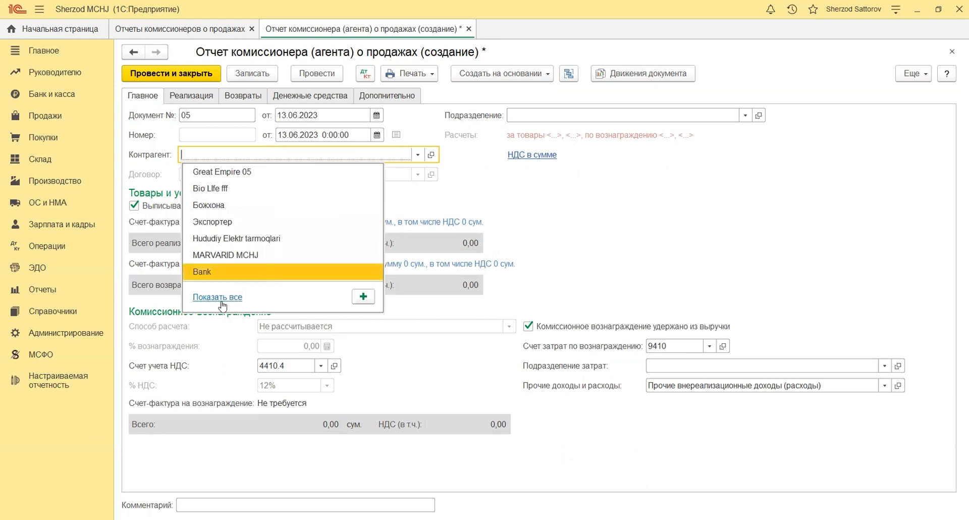
key("F4")
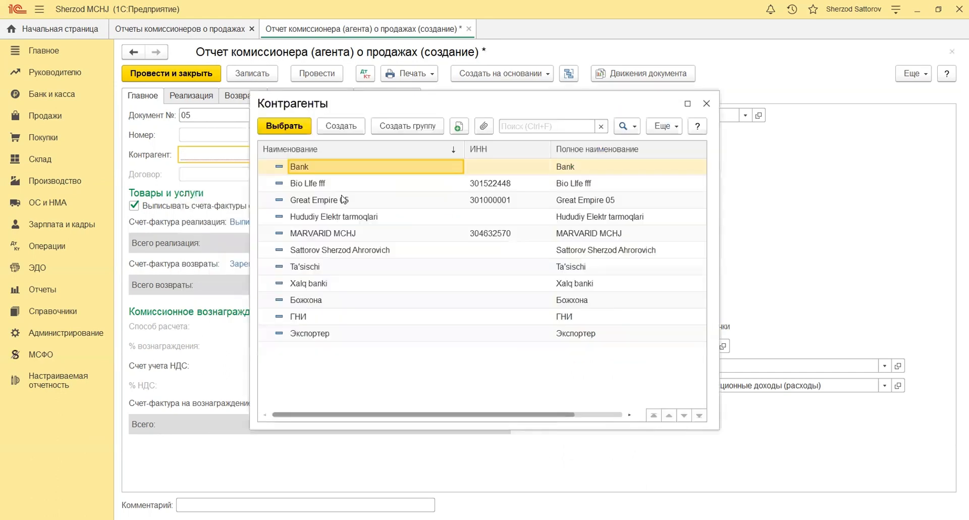
double_click(344, 199)
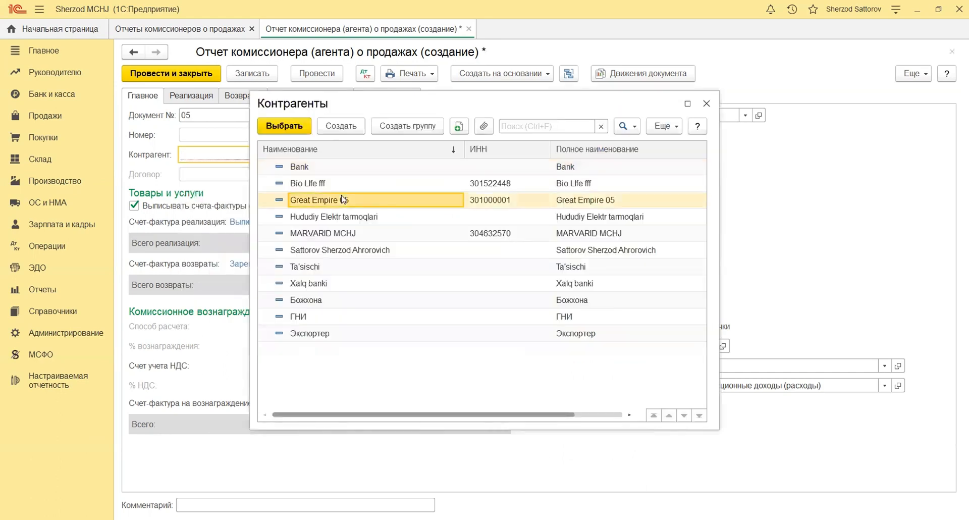
type("301")
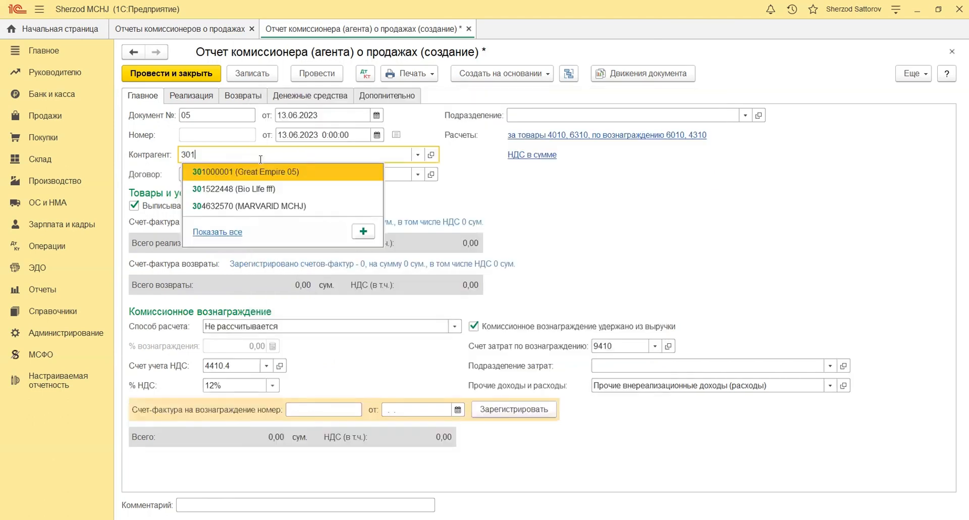
left_click(210, 174)
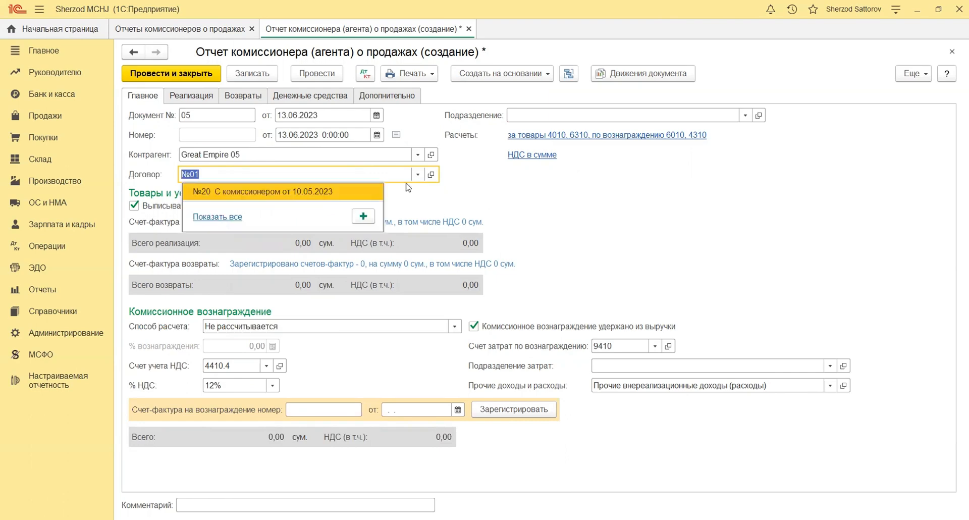
key("F4")
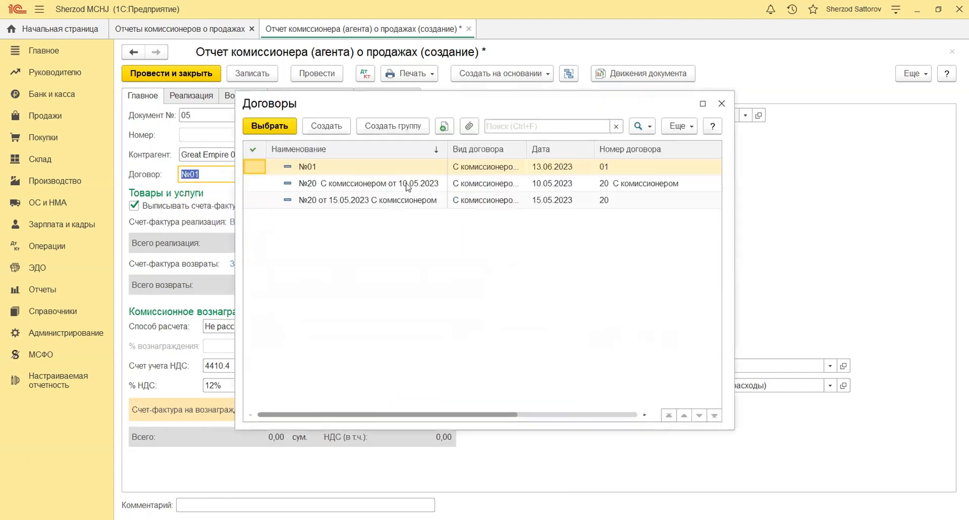
double_click(369, 200)
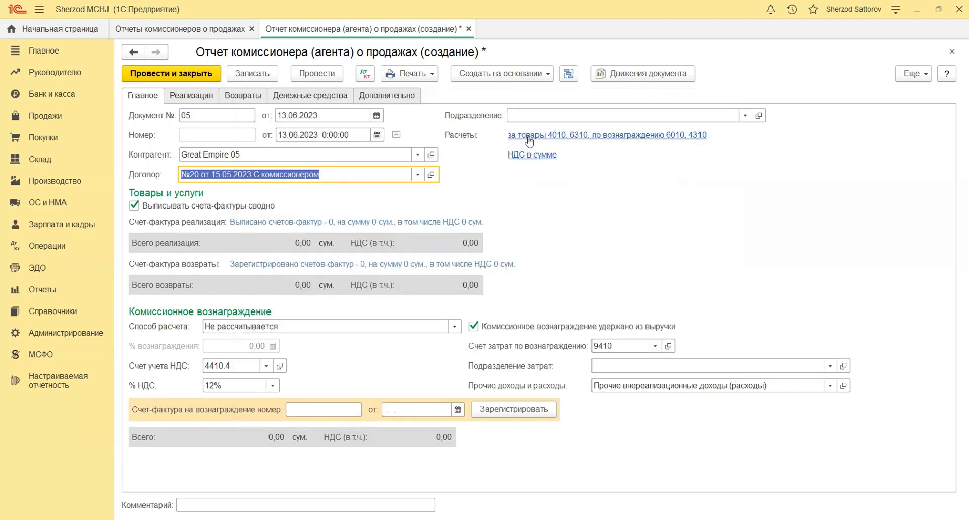
Step: Review the report's settlement accounts, price types and VAT options, keeping "НДС в сумме" and no price type
left_click(528, 134)
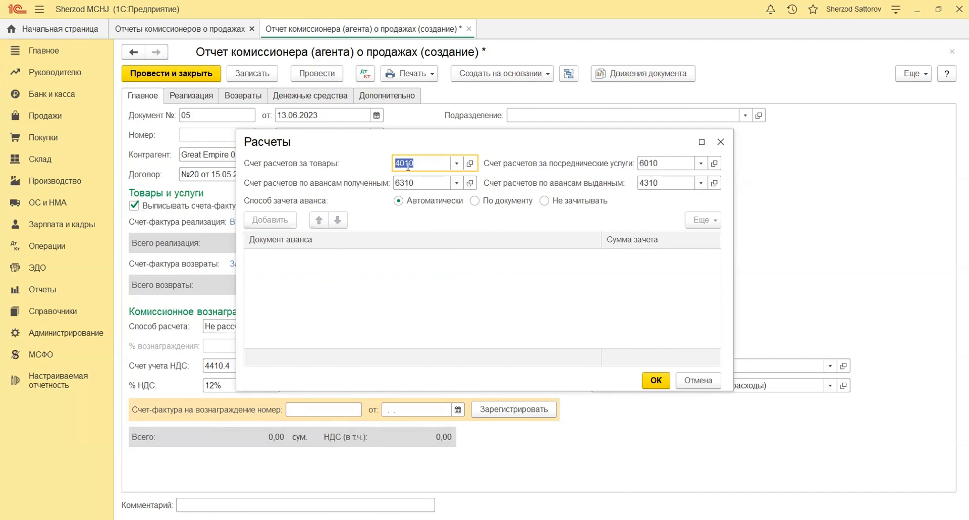
left_click(656, 380)
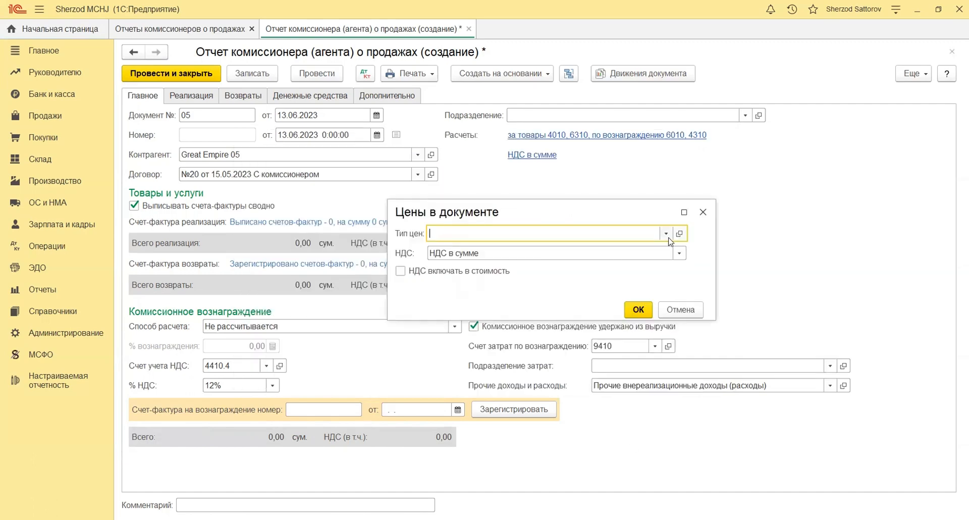
left_click(667, 235)
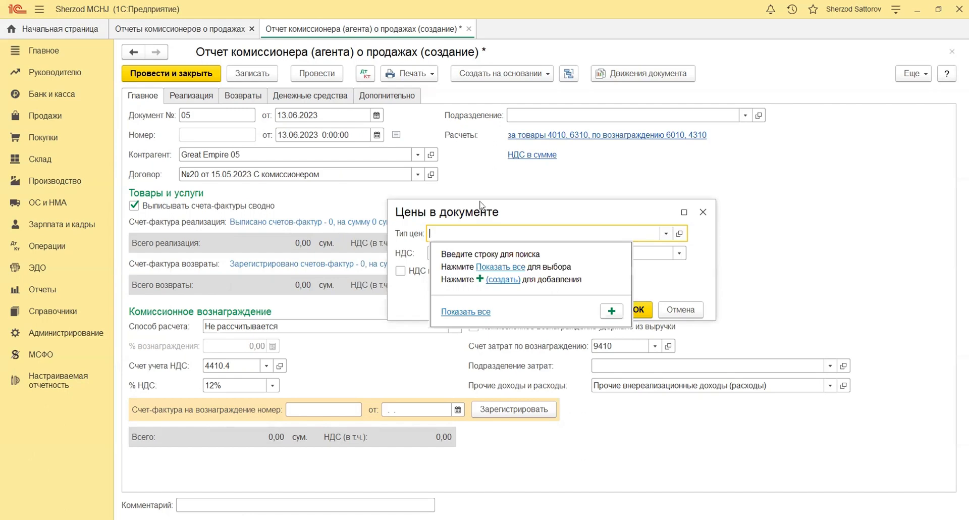
left_click(465, 311)
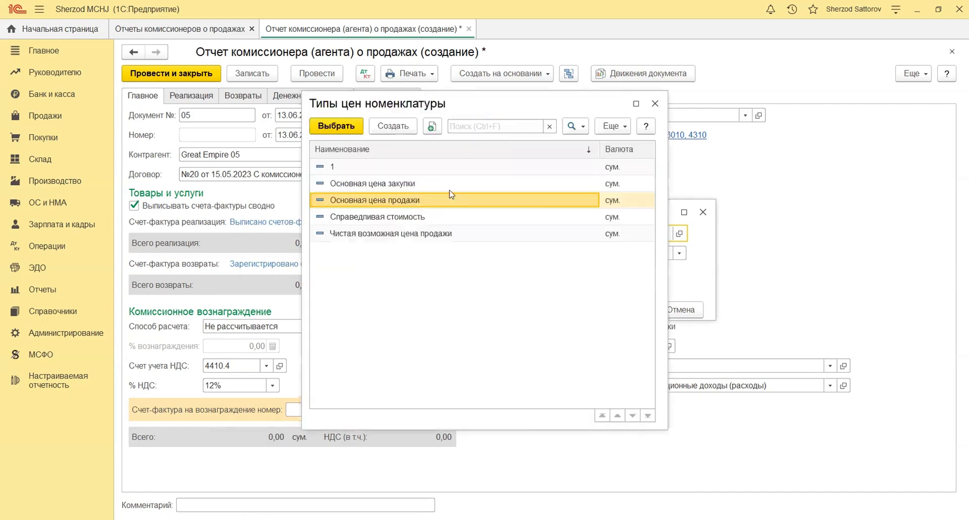
left_click(654, 105)
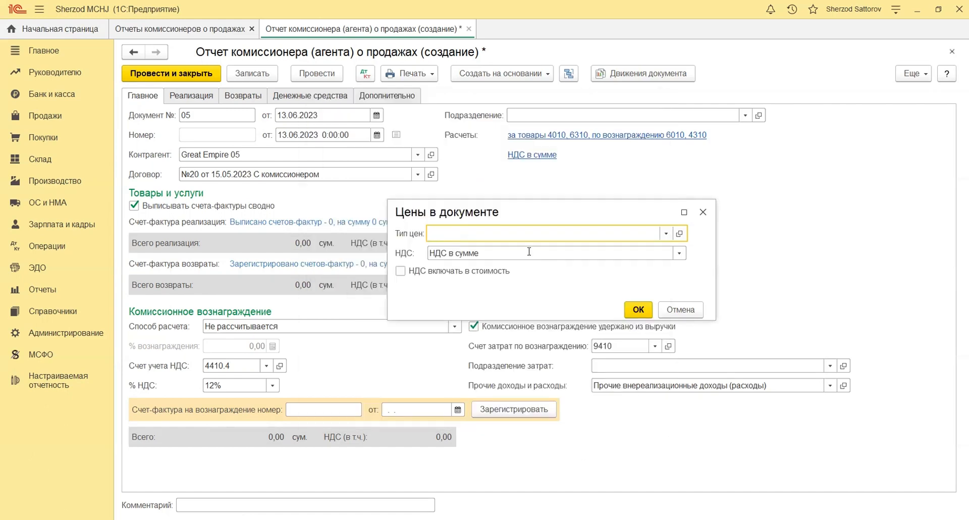
left_click(528, 249)
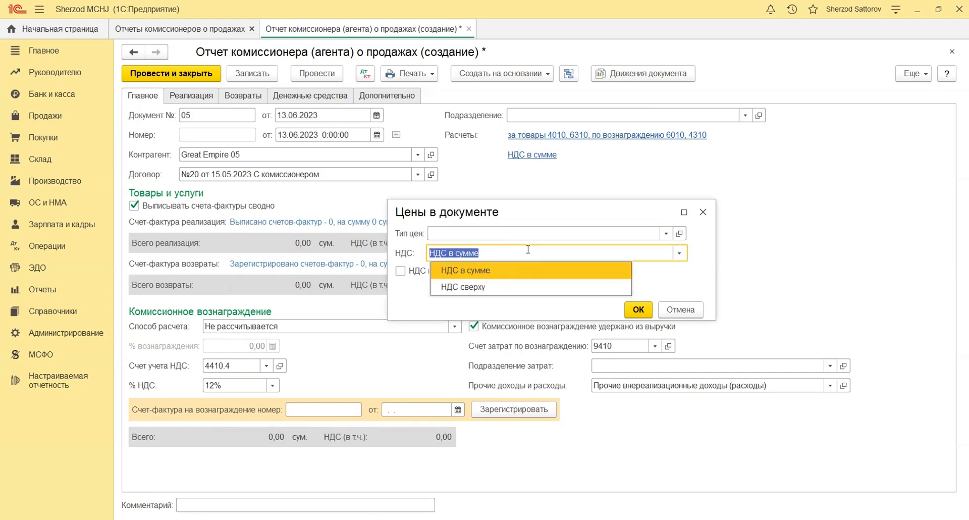
left_click(680, 292)
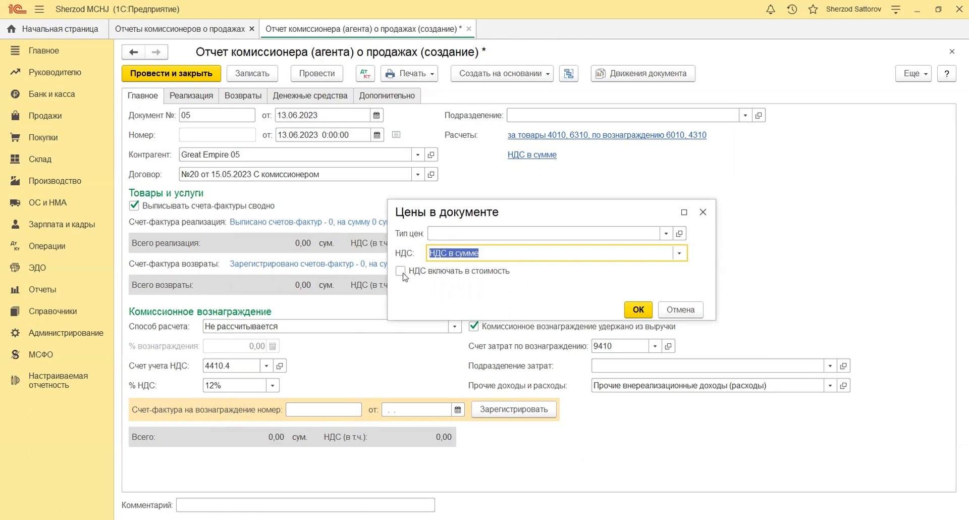
left_click(637, 313)
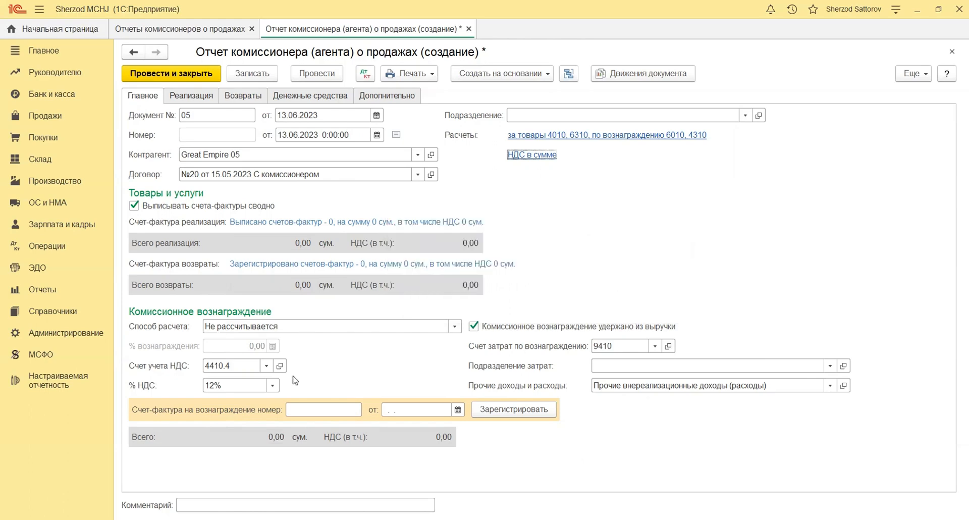
Step: Set the commission fee's calculation method to "Процент от суммы продажи" at 10%, keeping its VAT rate at 12%
left_click(455, 326)
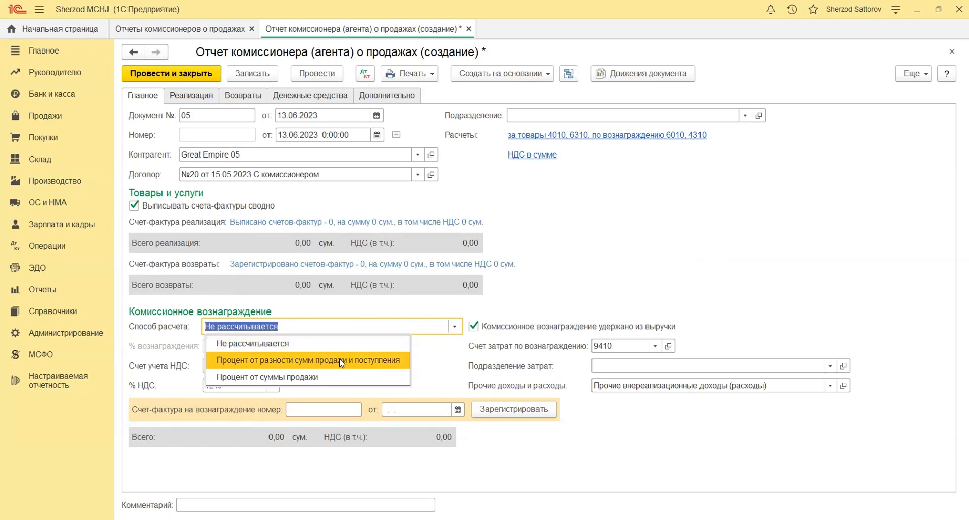
left_click(292, 377)
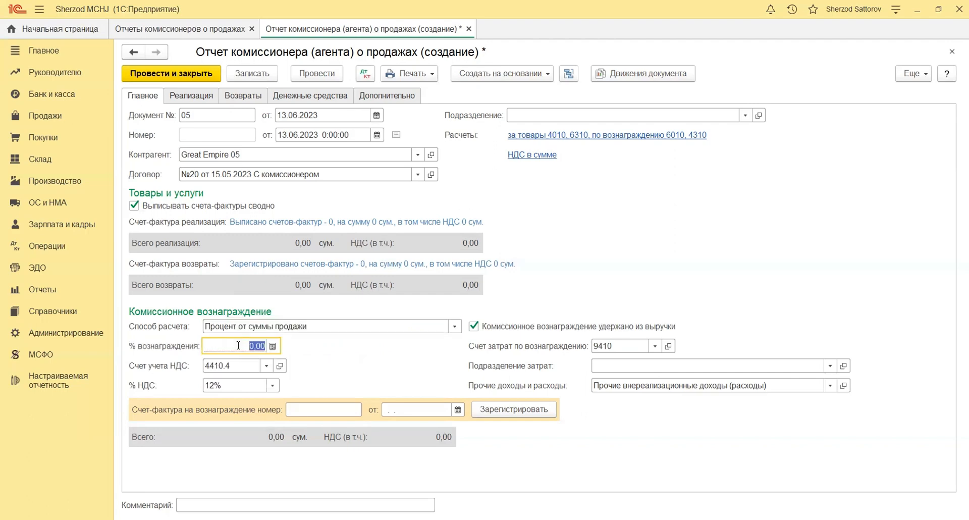
type("10")
key("Tab")
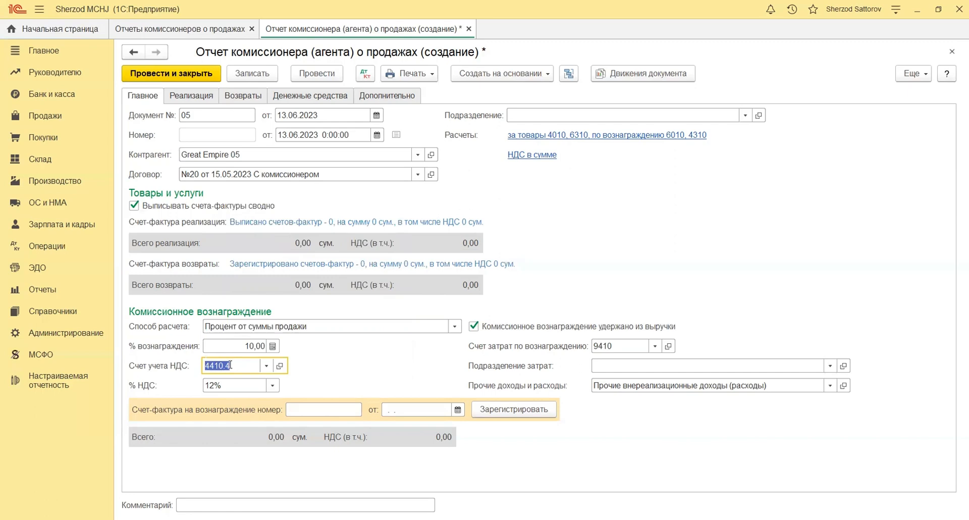
left_click(219, 386)
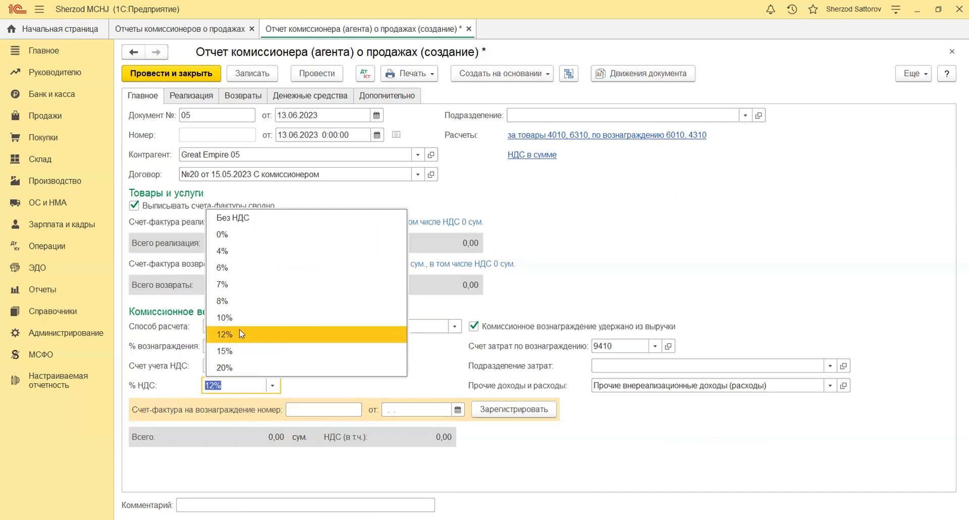
left_click(203, 415)
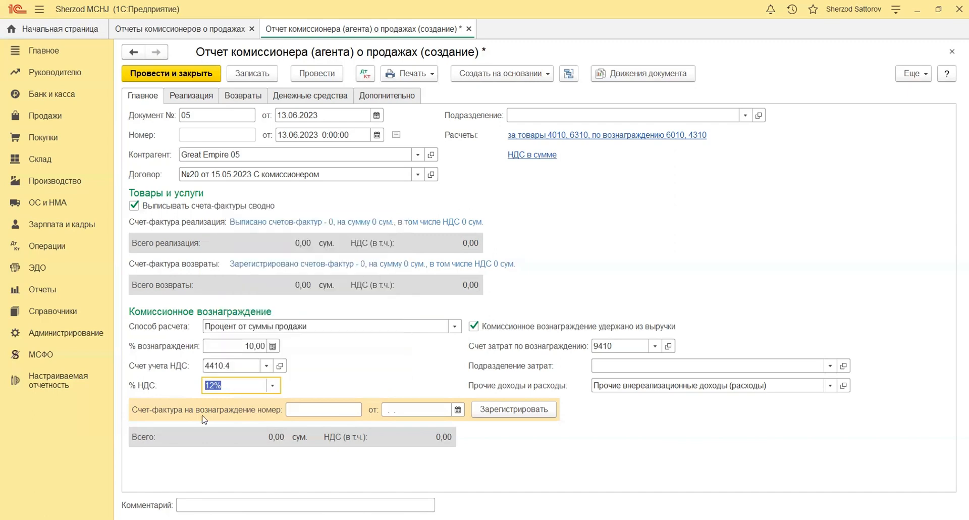
Step: Register the commission fee's invoice with number 12 and date 13.06.2023
left_click(292, 408)
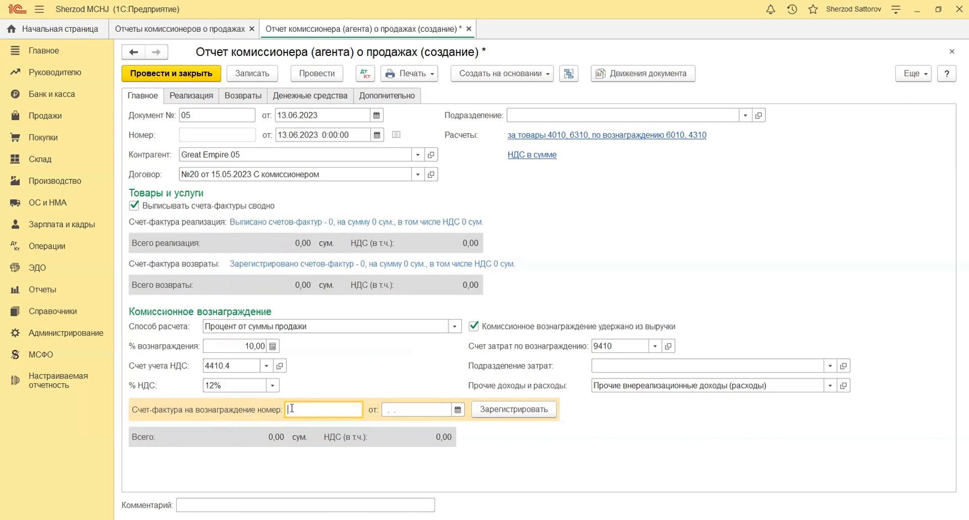
type("12")
key("Tab")
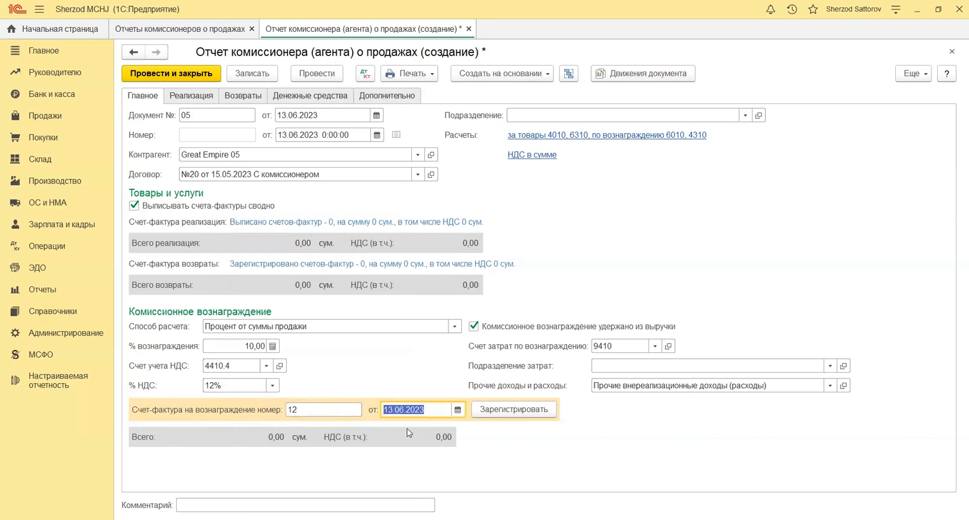
left_click(495, 413)
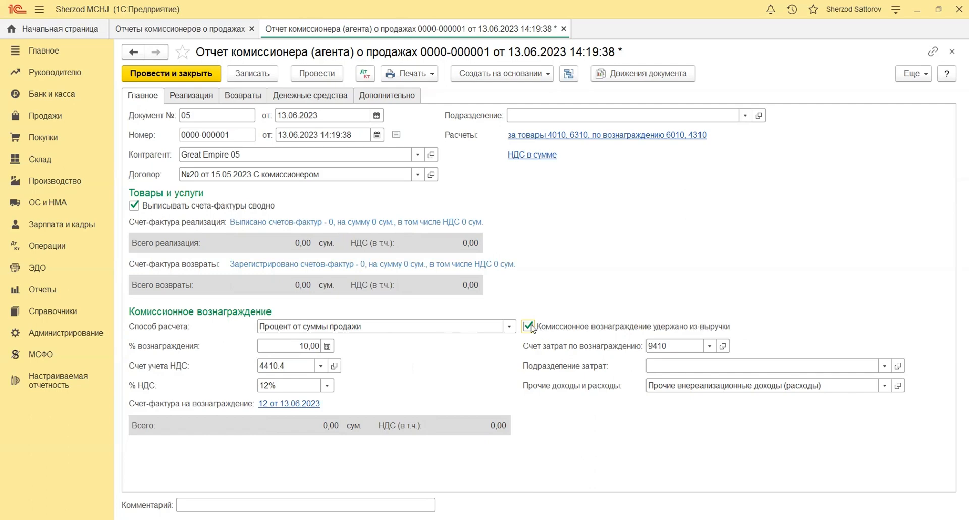
Step: Set the fee's cost department to "Основное подразделение" and its other income and expenses item to "Прочие внереализационные доходы (расходы)"
key("Tab")
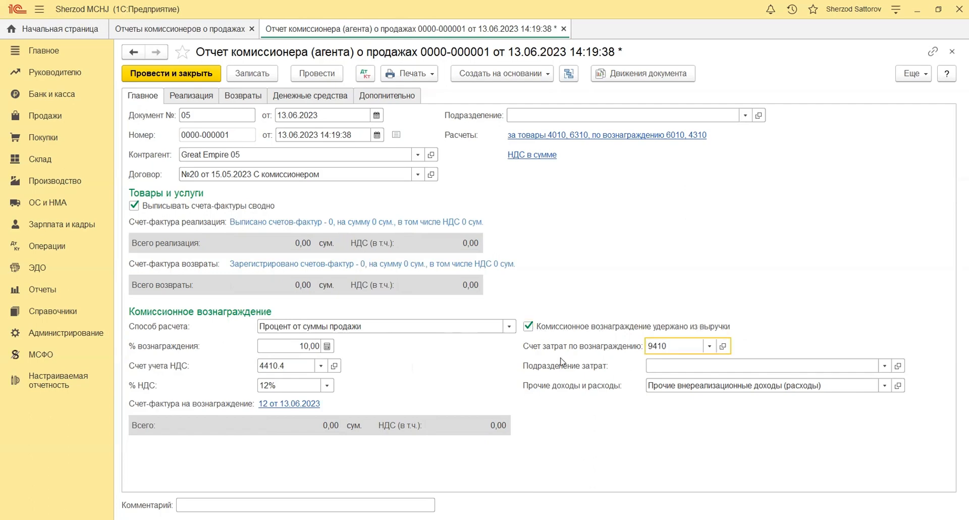
left_click(683, 365)
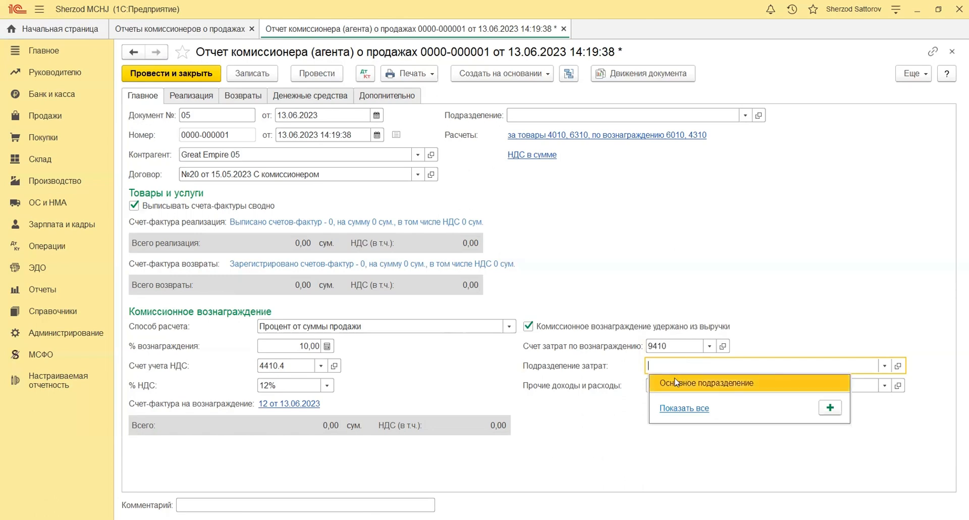
left_click(677, 382)
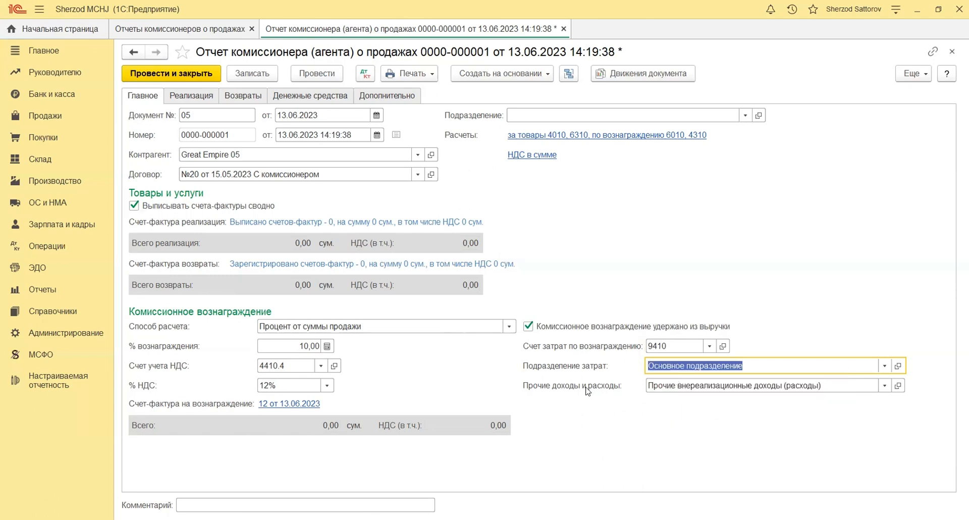
left_click(675, 386)
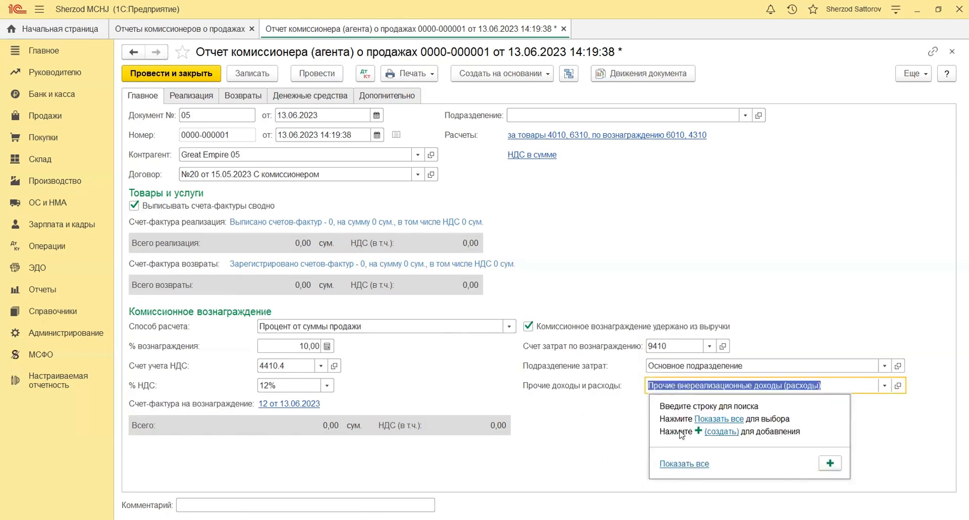
left_click(678, 463)
double_click(572, 236)
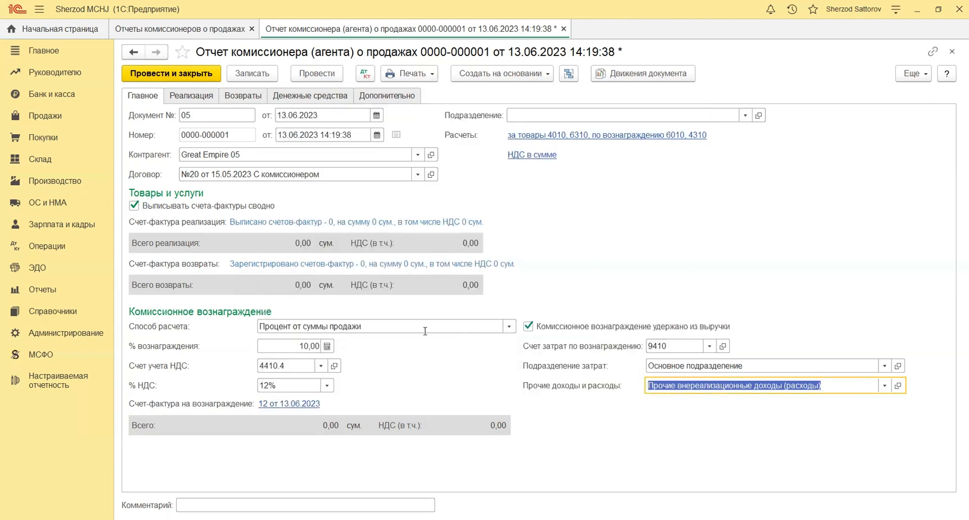
Step: Fill the report's sales section from the Great Empire 05 sales document dated 13.06.2023 and check the buyer and banana rows
left_click(199, 96)
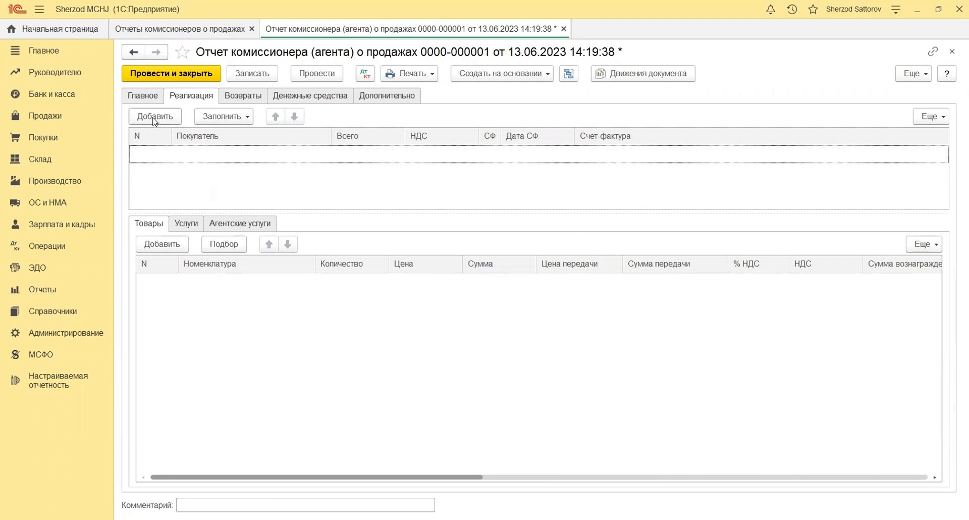
left_click(247, 116)
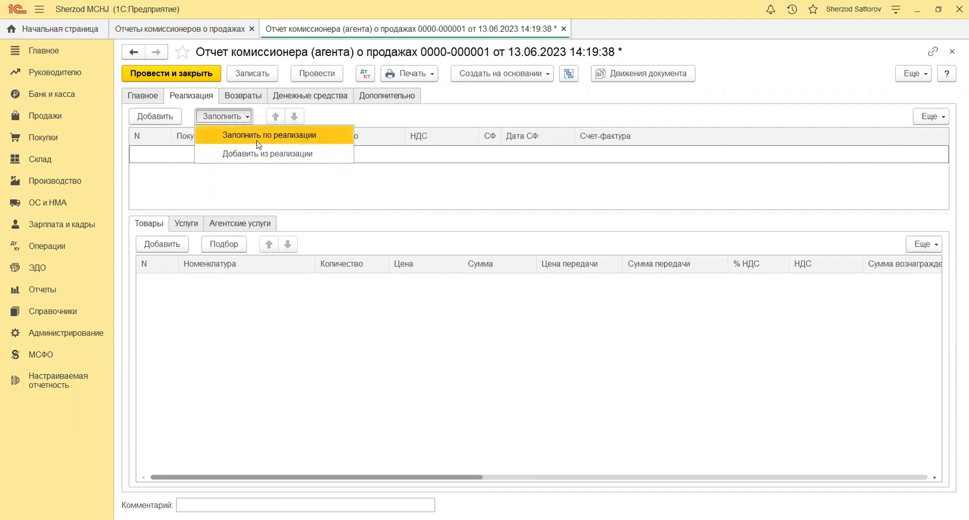
left_click(258, 145)
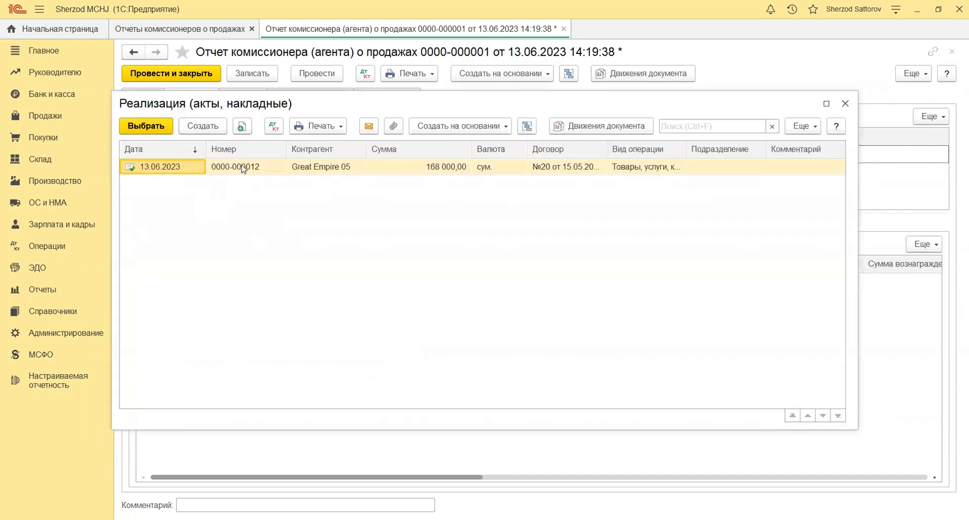
left_click(243, 167)
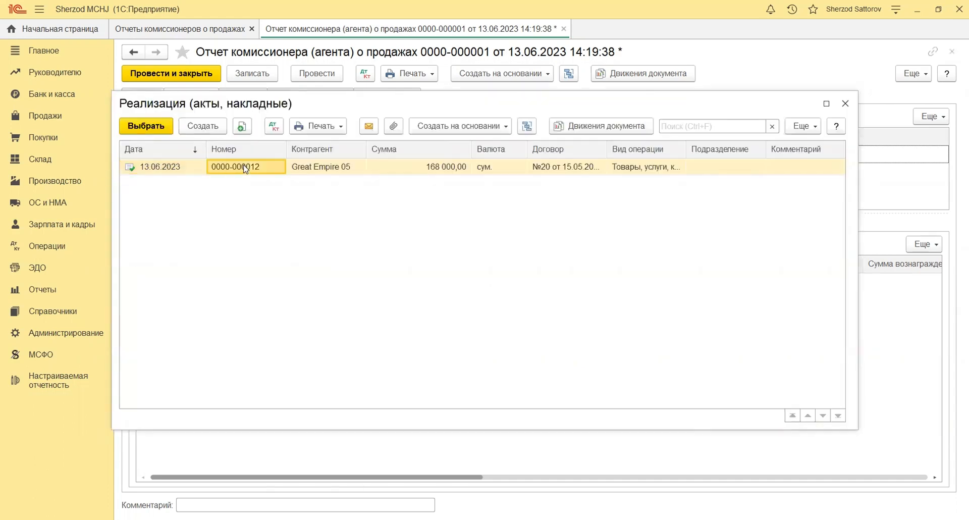
double_click(245, 168)
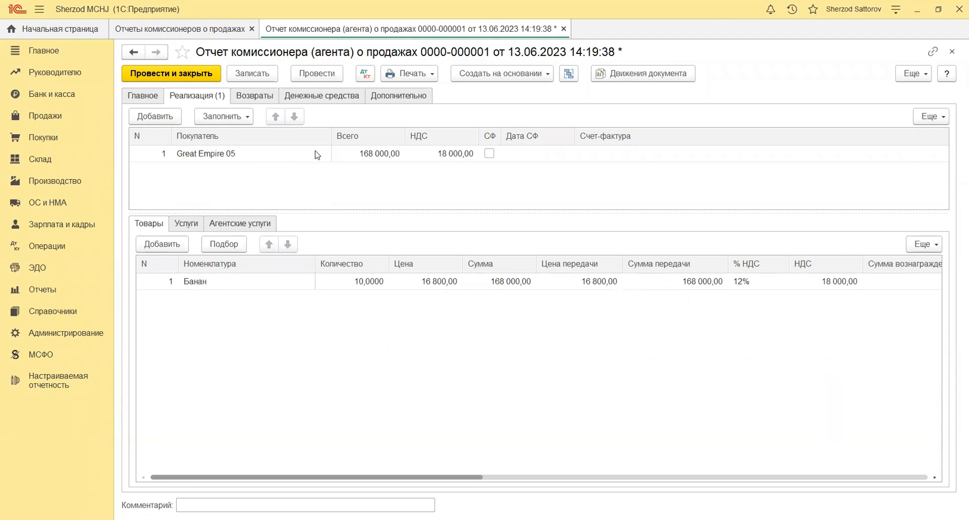
left_click(241, 151)
left_click(250, 281)
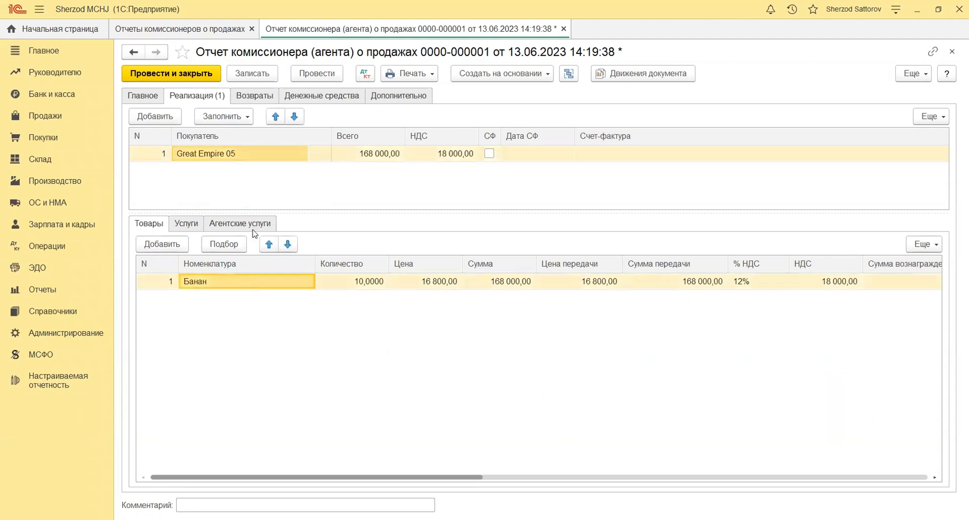
left_click(243, 154)
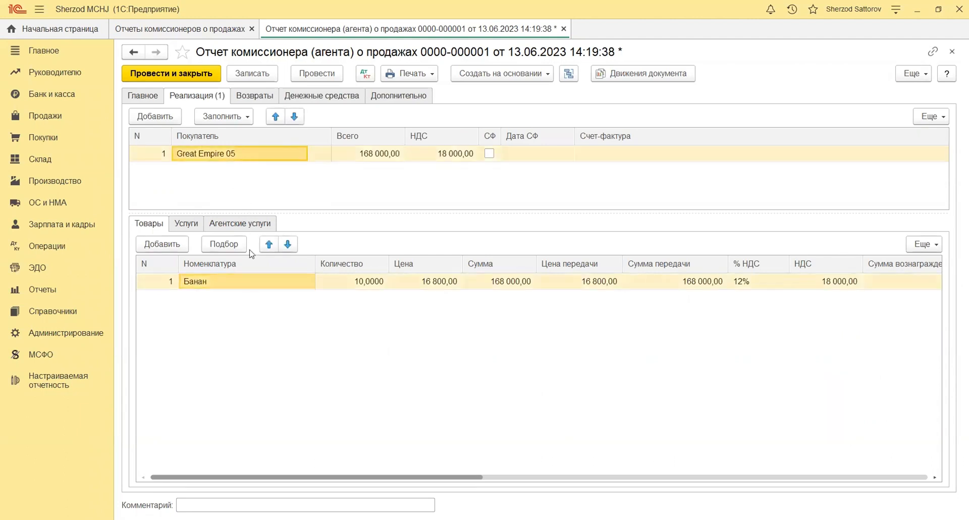
left_click(248, 283)
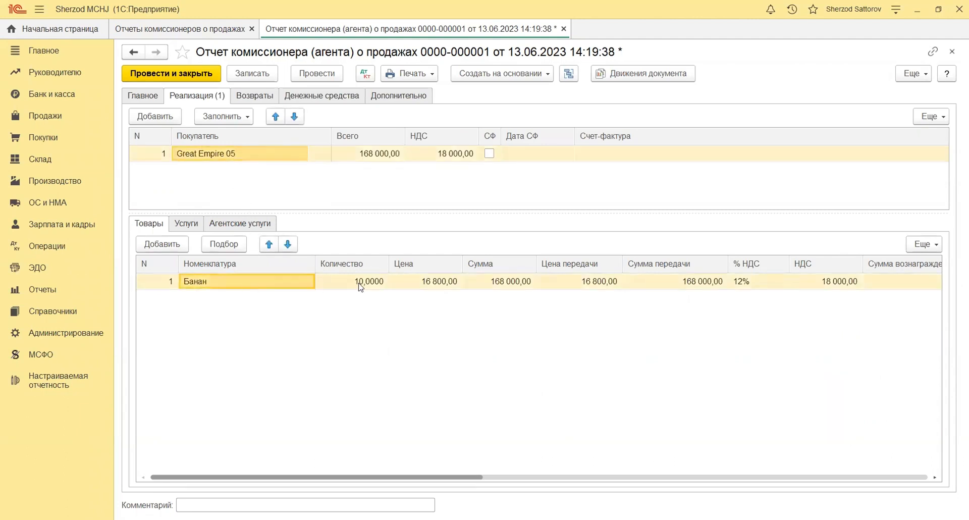
Step: Mark the Great Empire 05 sales row for invoicing and set its invoice date to 13.06.2023
left_click(489, 153)
left_click(539, 154)
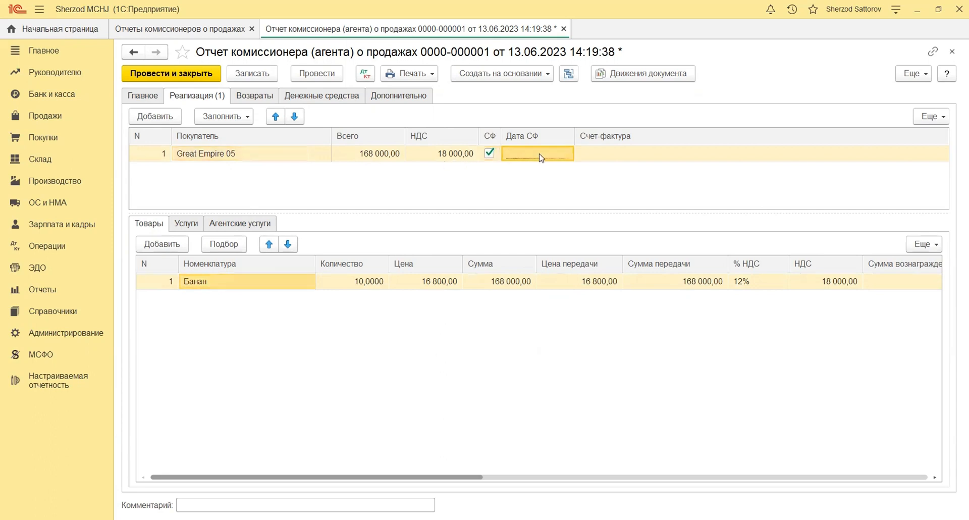
type("13")
left_click(275, 378)
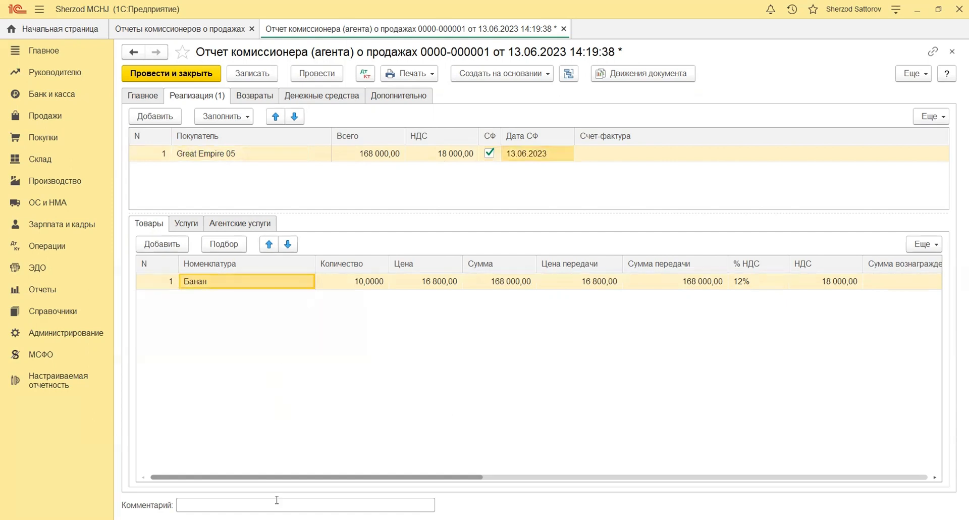
Step: Set the banana row's quantity to 8 and its sale price to 20 000
left_click_drag(281, 477, 178, 461)
double_click(348, 281)
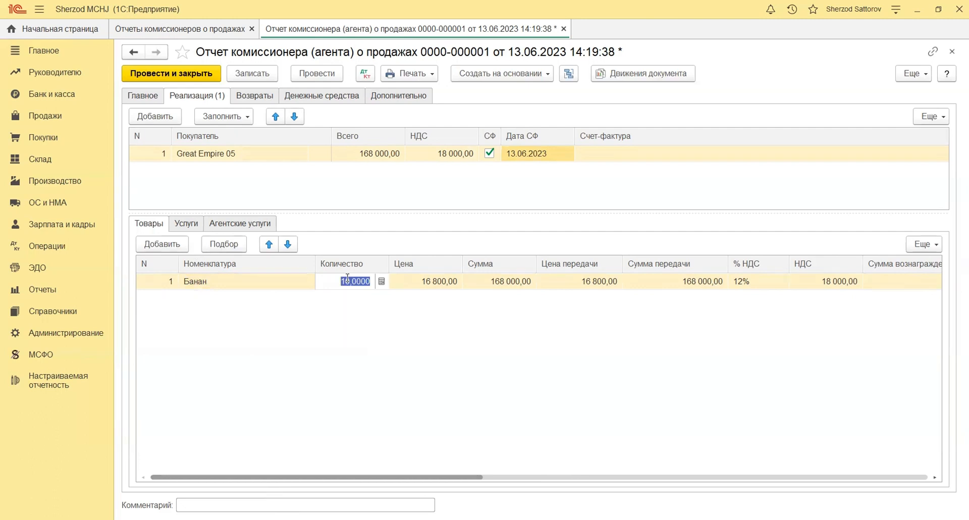
type("8")
left_click(415, 285)
double_click(415, 281)
type("20000")
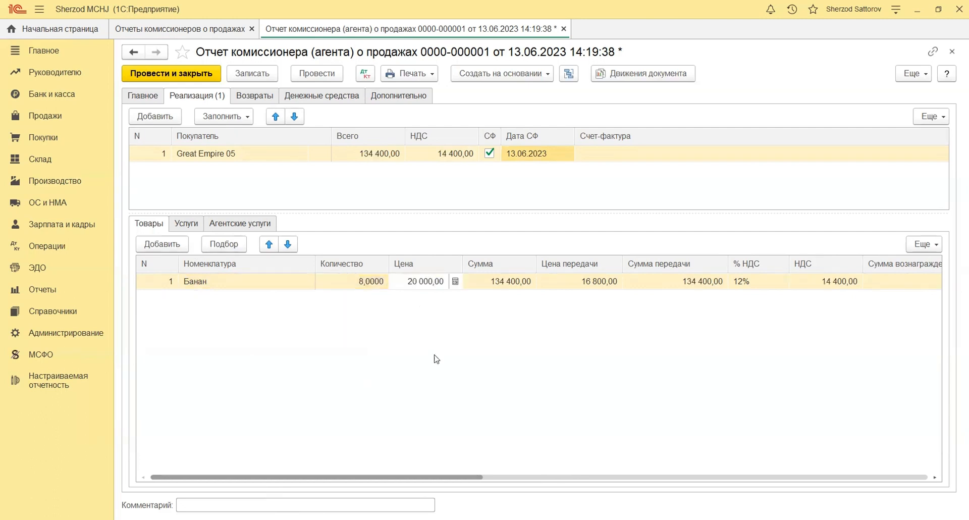
key("Return")
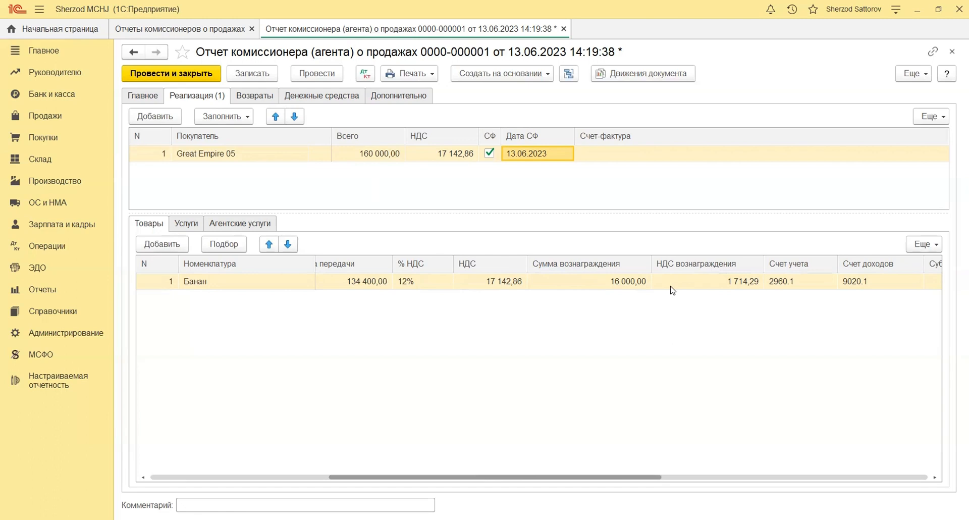
Step: Check the banana row's fee amounts and accounts, and set its subconto to "Основная группа"
double_click(610, 287)
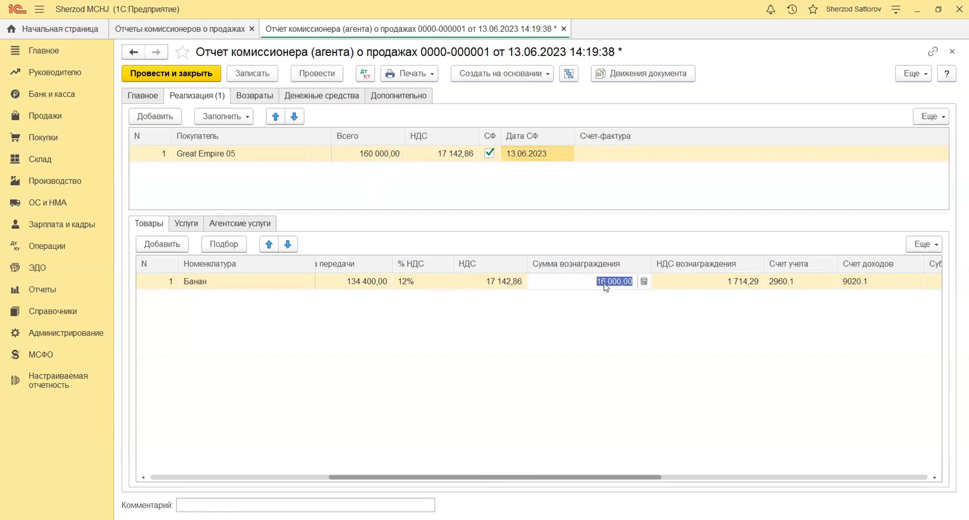
left_click(679, 285)
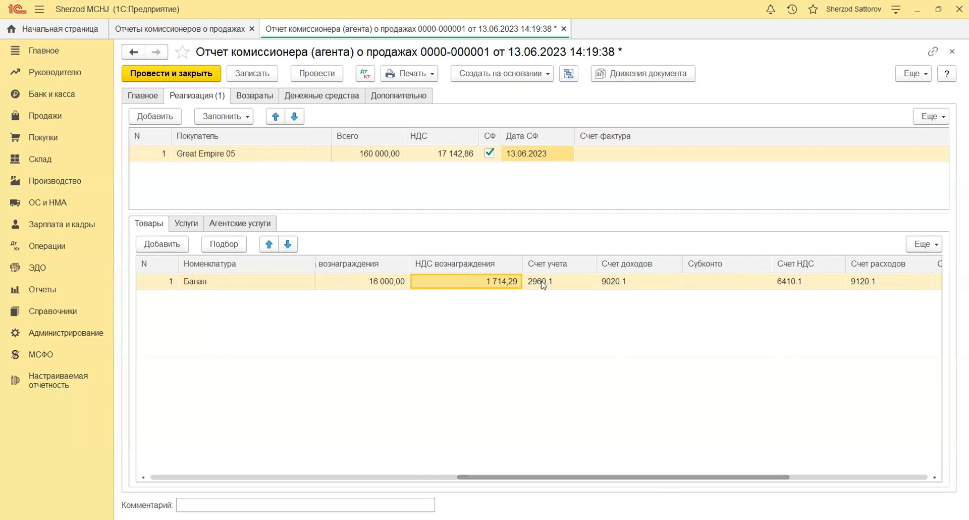
left_click(612, 287)
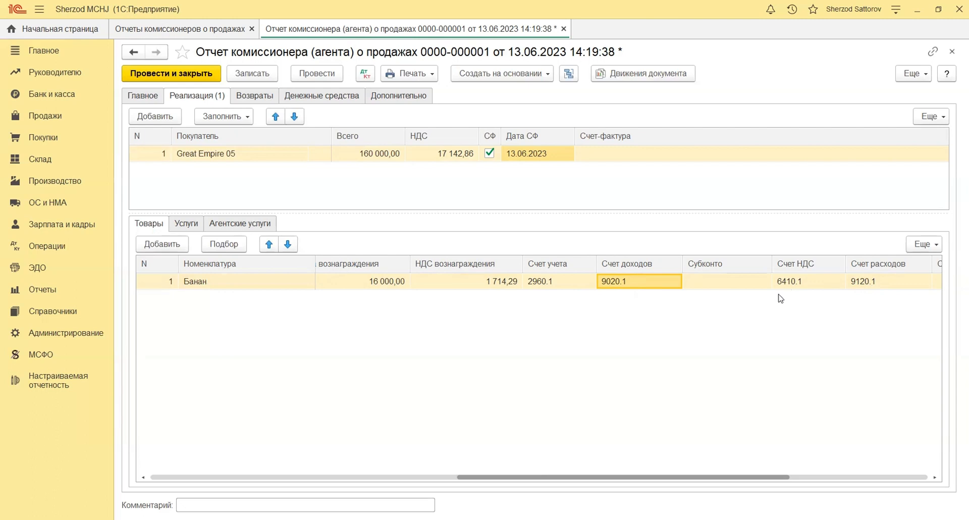
left_click(728, 281)
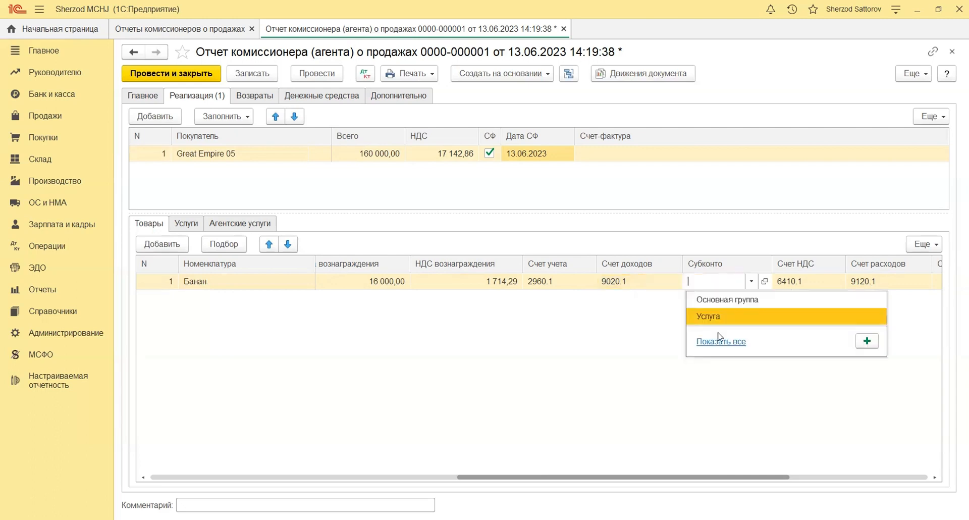
left_click(718, 343)
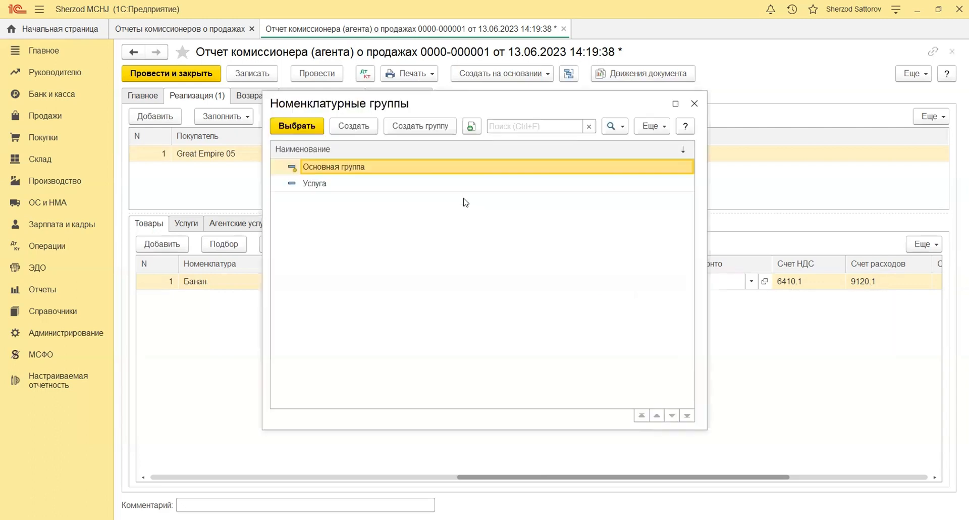
double_click(439, 167)
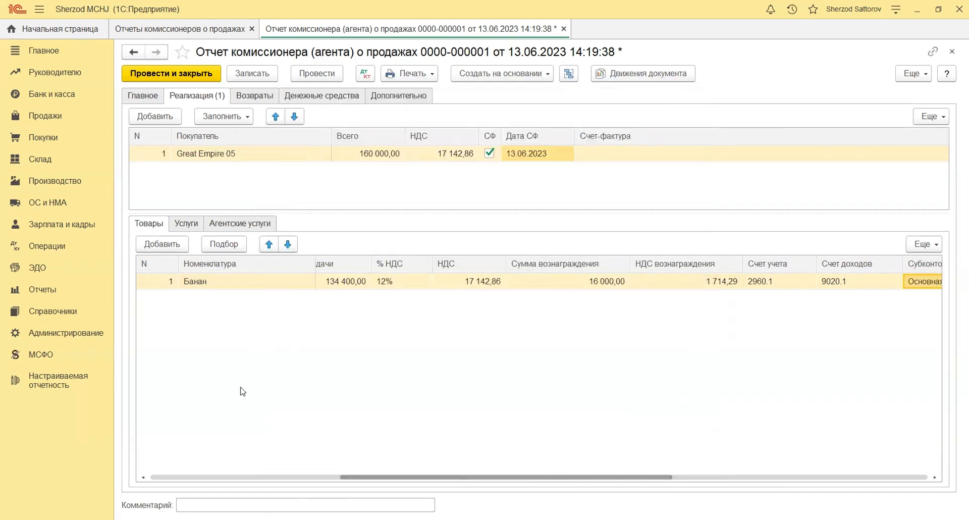
Step: Post the commission report, review its accounting entries, and return to the list of commission reports
key("ctrl+s")
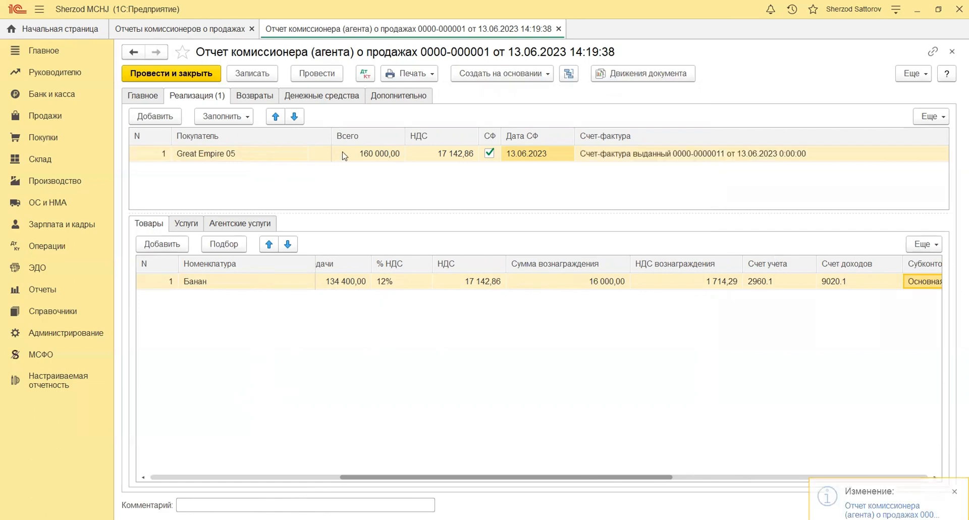
left_click(370, 74)
scroll(353, 237, "down", 3)
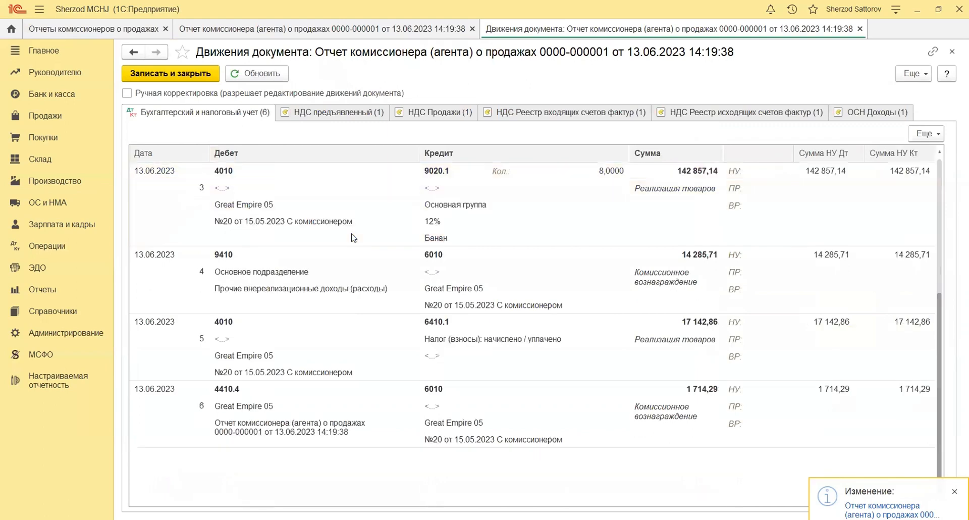
scroll(354, 238, "up", 3)
scroll(354, 237, "down", 3)
left_click(953, 52)
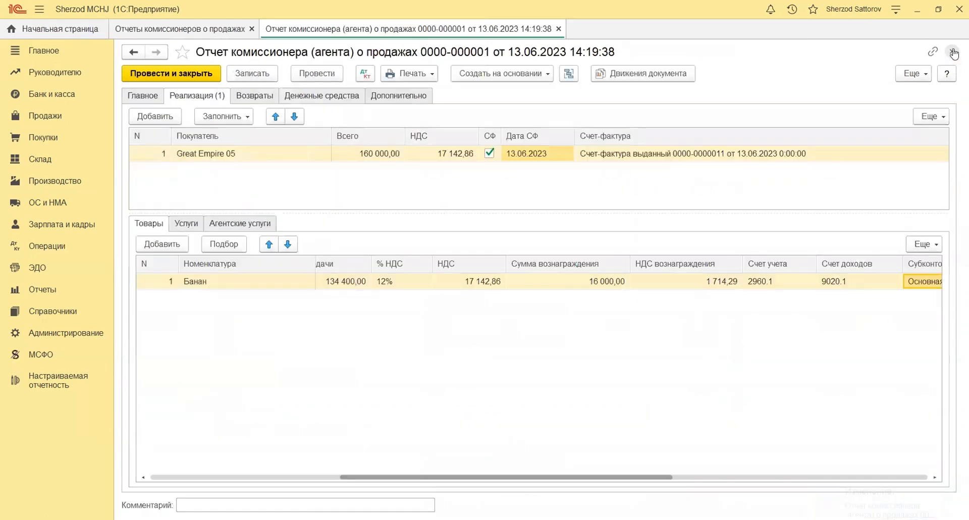
left_click(953, 52)
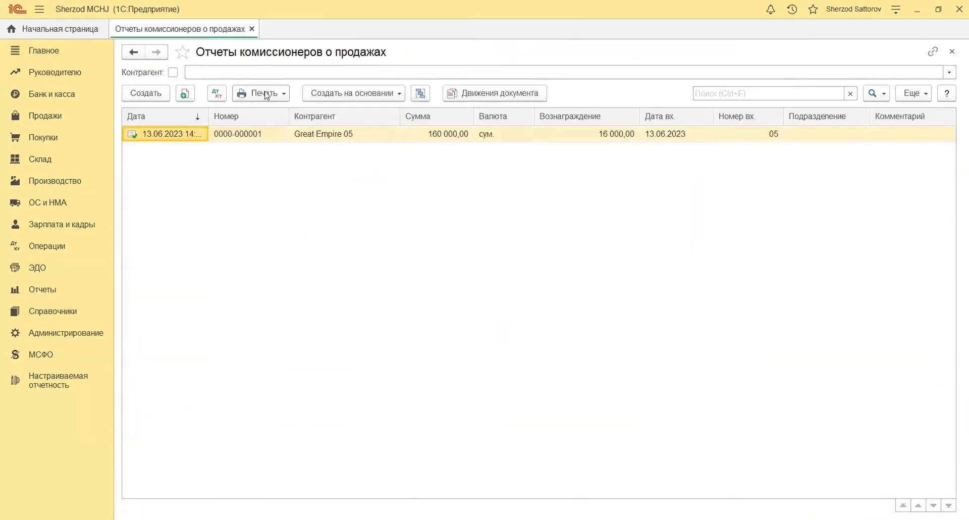
Step: Create another commission report, number 10 dated 14.06.2023, for Great Empire 05 under contract №20, with "Основное подразделение" as cost department
left_click(269, 135)
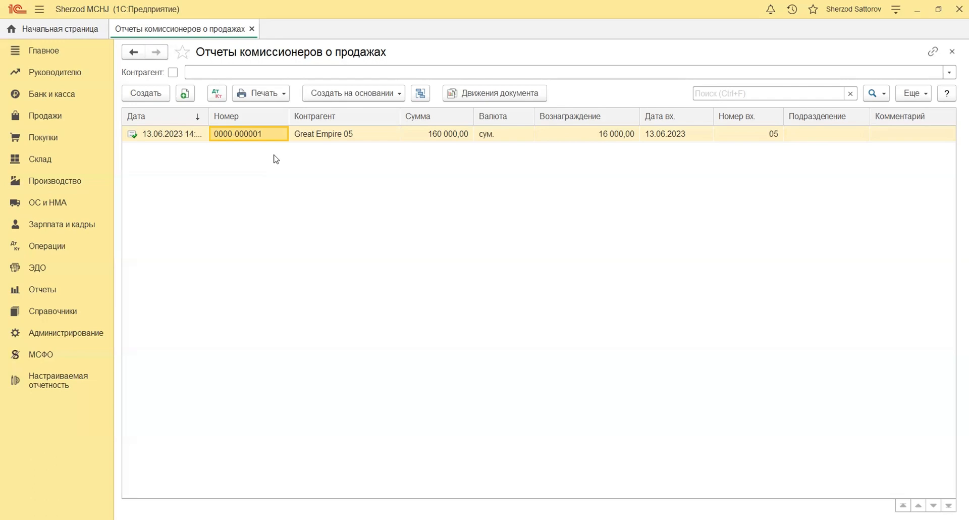
left_click(151, 94)
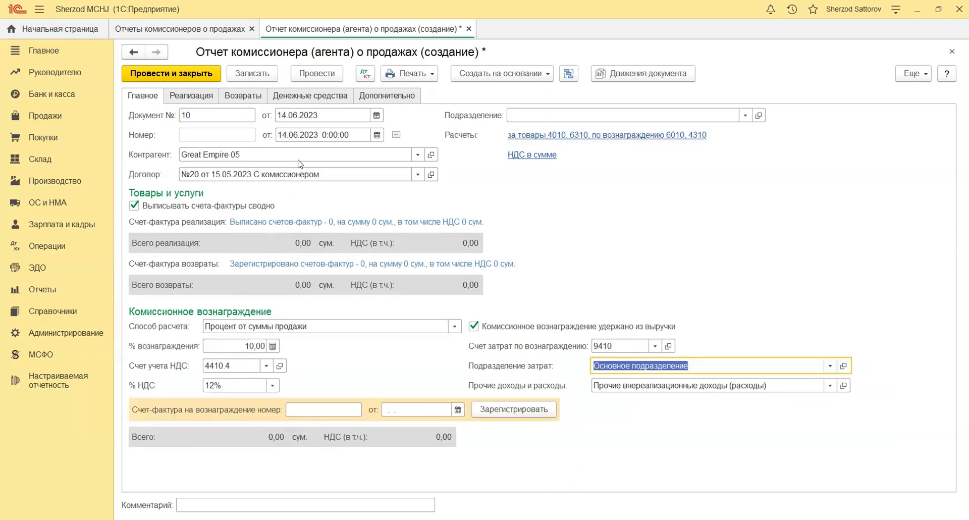
Step: Add a return row for buyer Great Empire 05 with the commission report of 13.06.2023 as its sales document
left_click(238, 99)
left_click(168, 117)
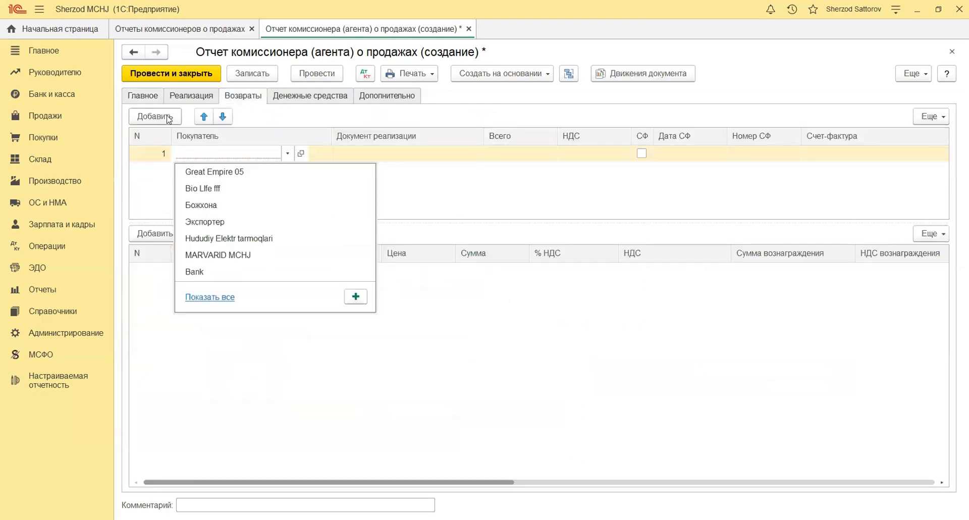
left_click(192, 166)
left_click(363, 234)
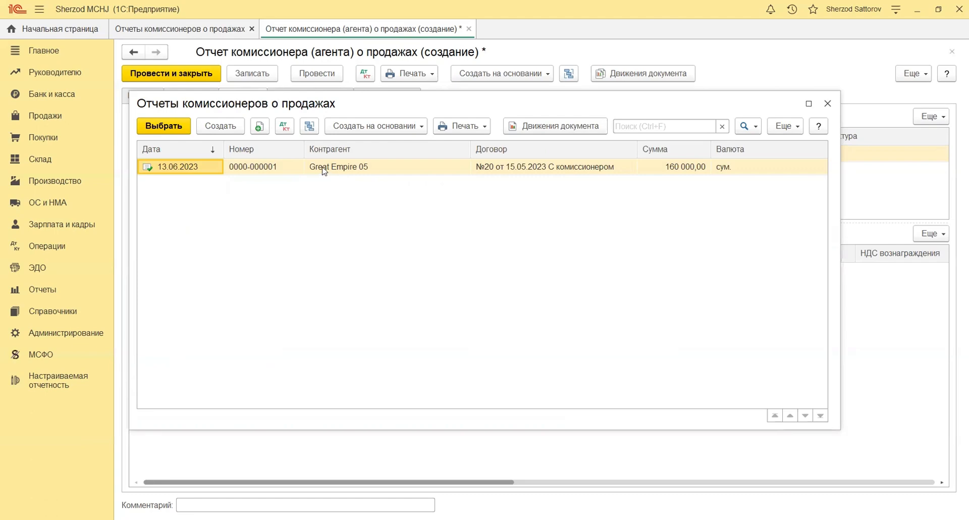
double_click(326, 171)
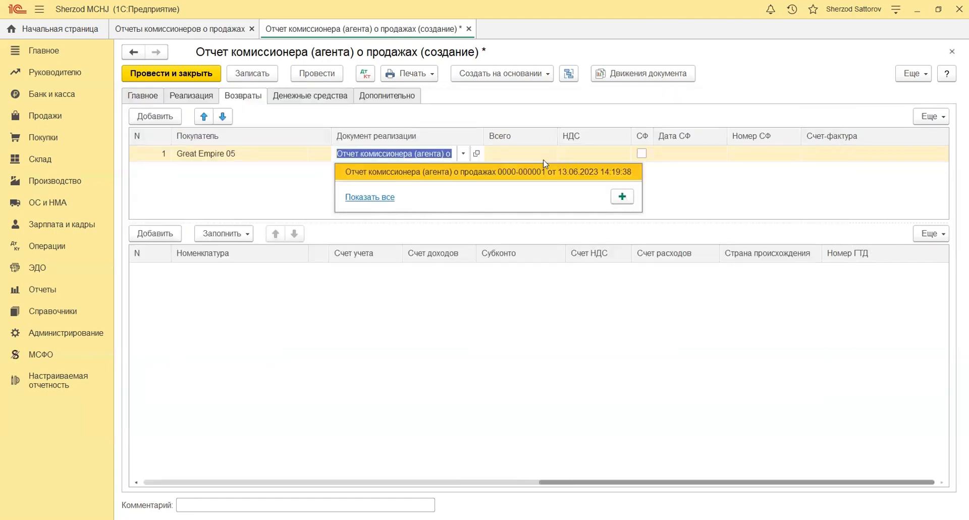
left_click(520, 172)
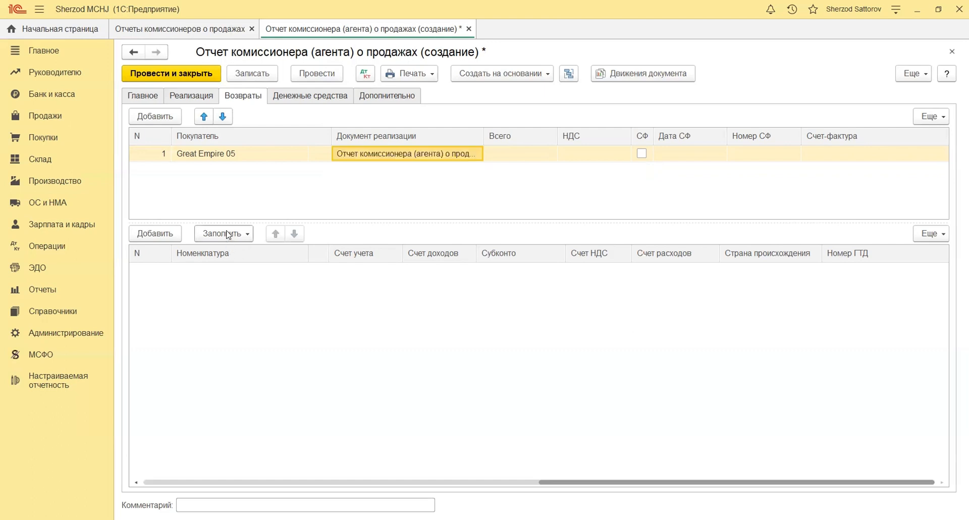
Step: Fill the returned goods from the selected sales document and review the banana row's amounts and accounts
left_click(228, 234)
left_click(281, 255)
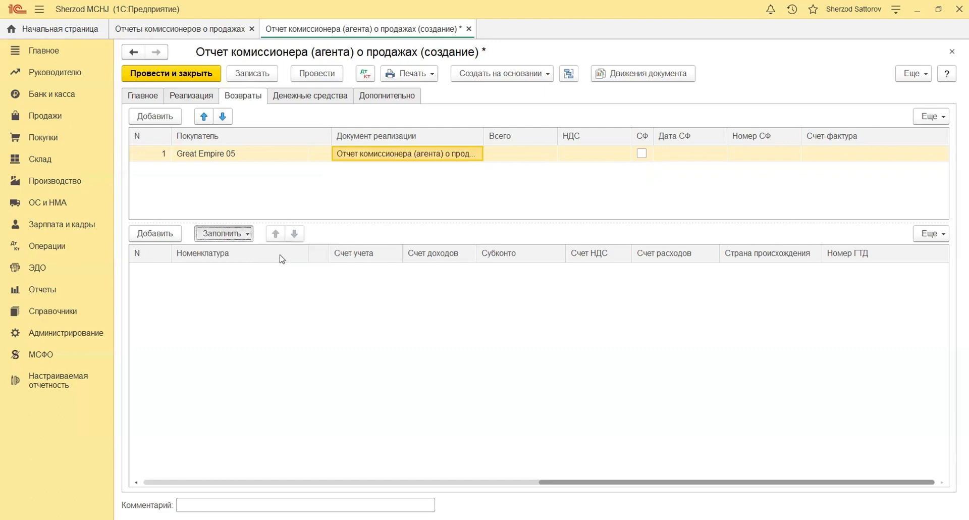
left_click(444, 290)
left_click(486, 483)
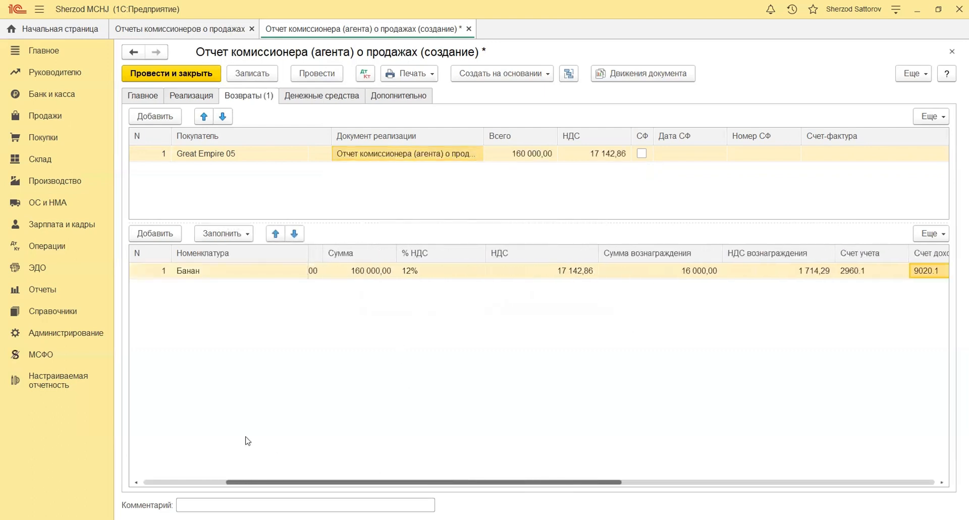
Step: Clear the sales document from the Great Empire 05 return row
left_click(349, 150)
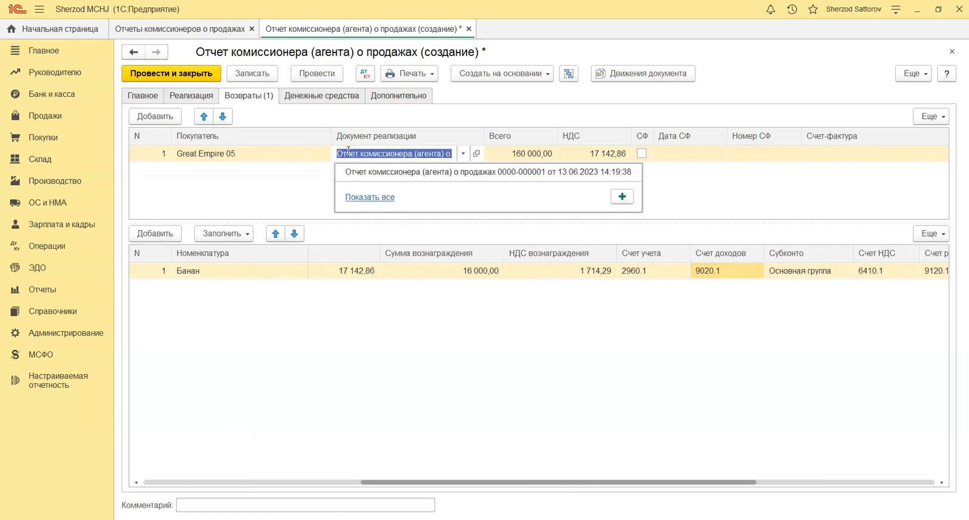
key("BackSpace")
left_click(398, 315)
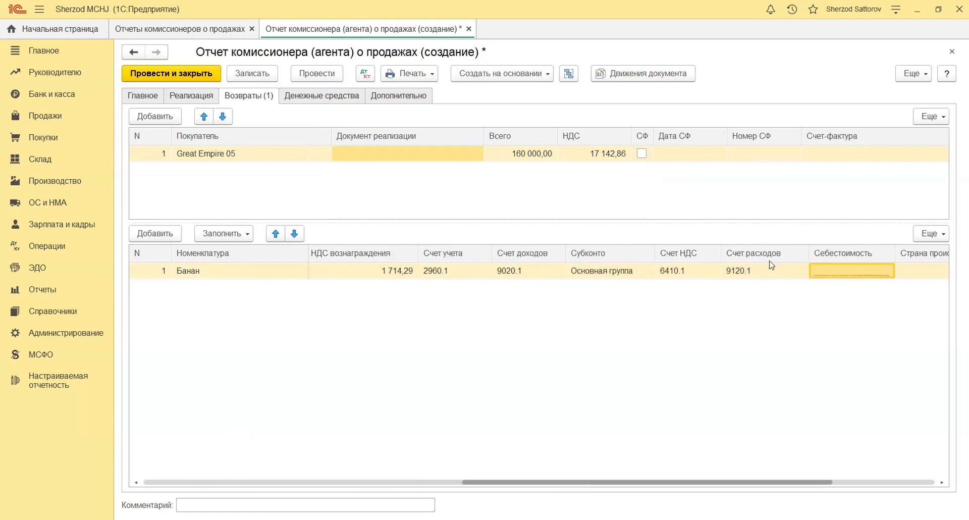
Step: Check the banana row's "Себестоимость" field without entering a cost, and close the new commission report
left_click(841, 275)
left_click(817, 292)
left_click(840, 270)
key("Escape")
left_click(952, 53)
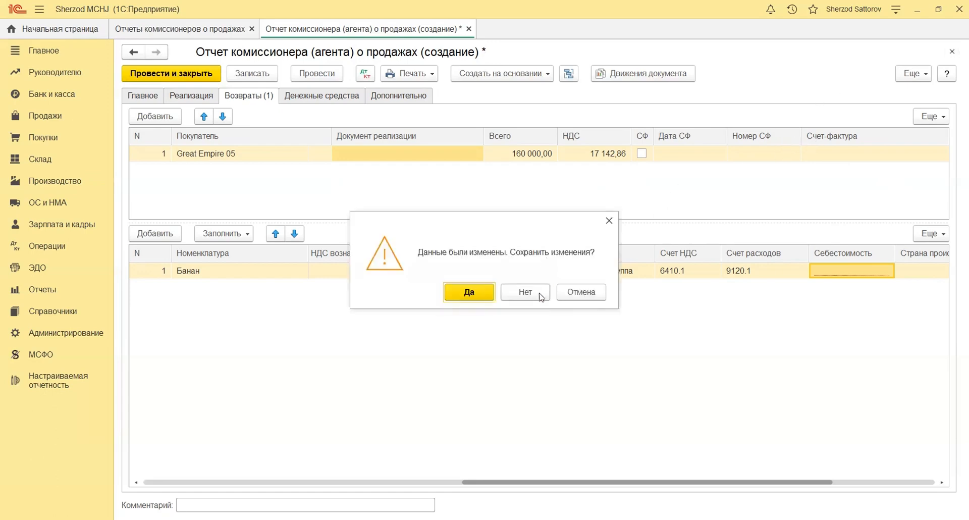